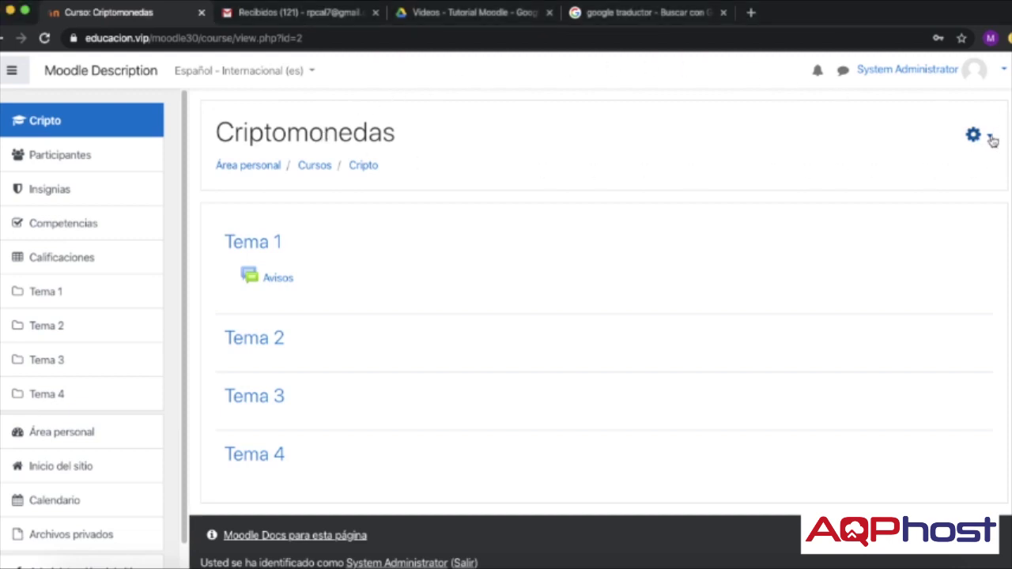
Step: Open the settings of the Criptomonedas course for editing and look over the general and description sections
click(992, 140)
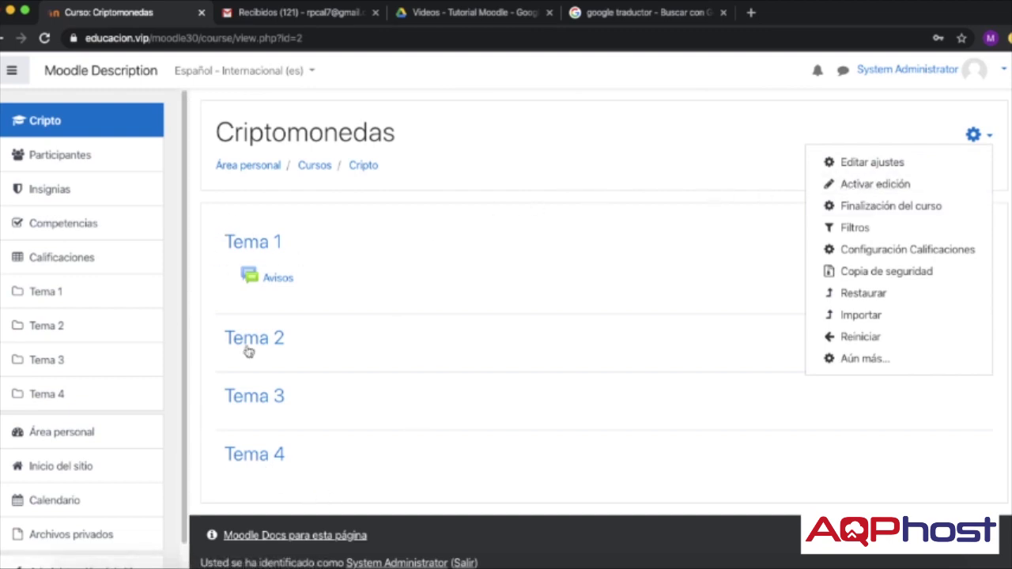
click(868, 168)
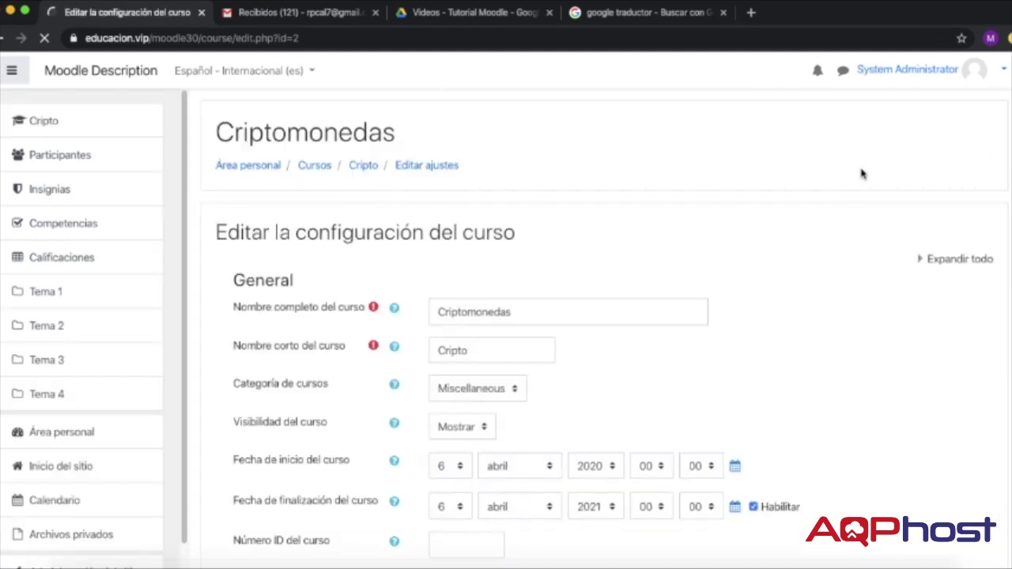
scroll(797, 233, down, 10)
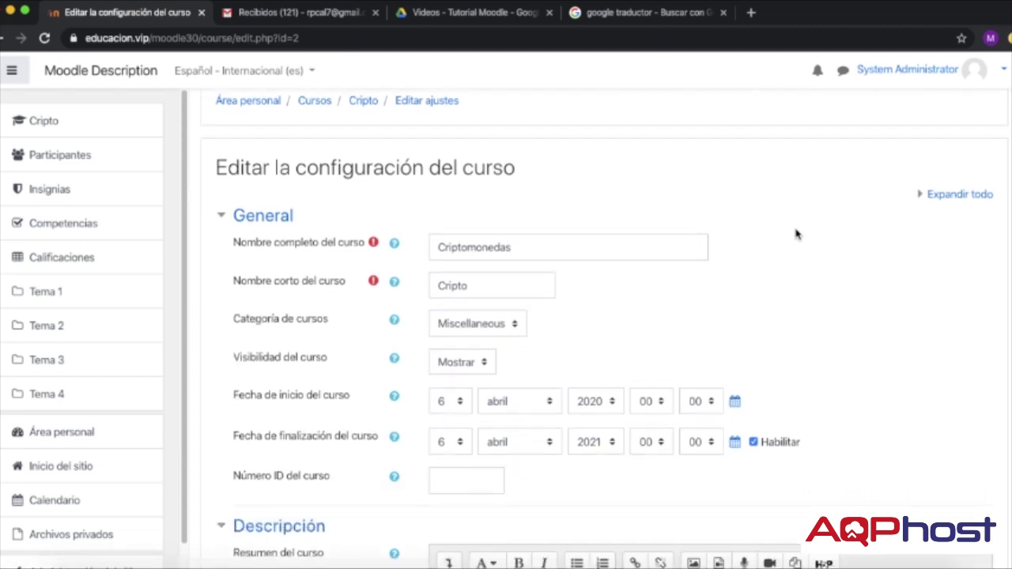
scroll(796, 233, down, 5)
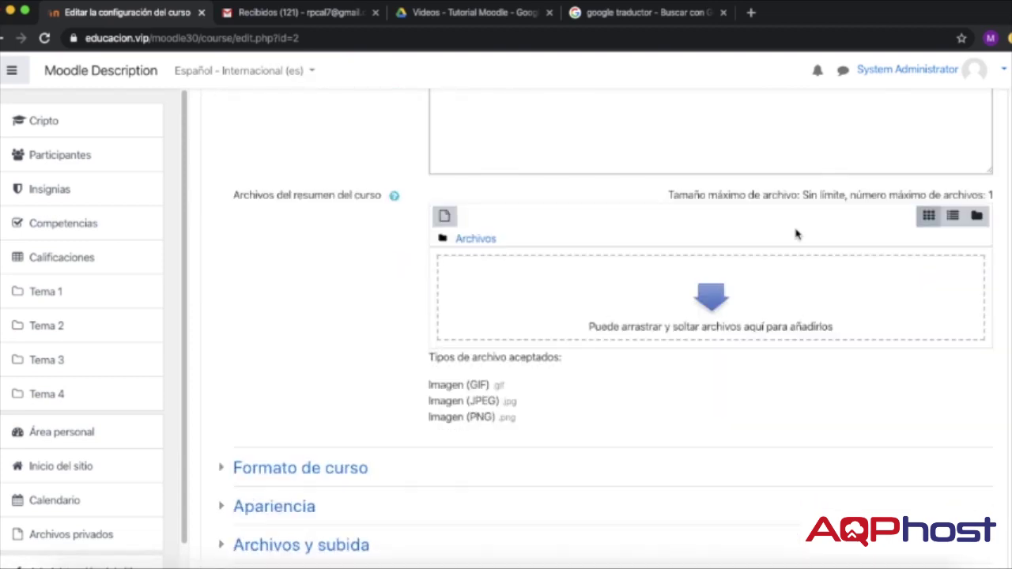
scroll(797, 233, up, 15)
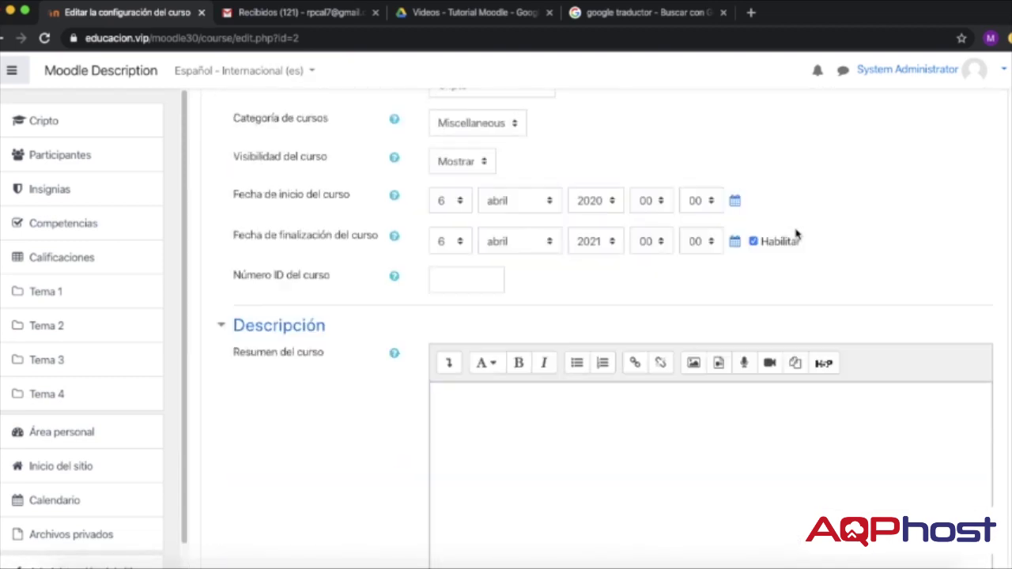
scroll(796, 233, down, 3)
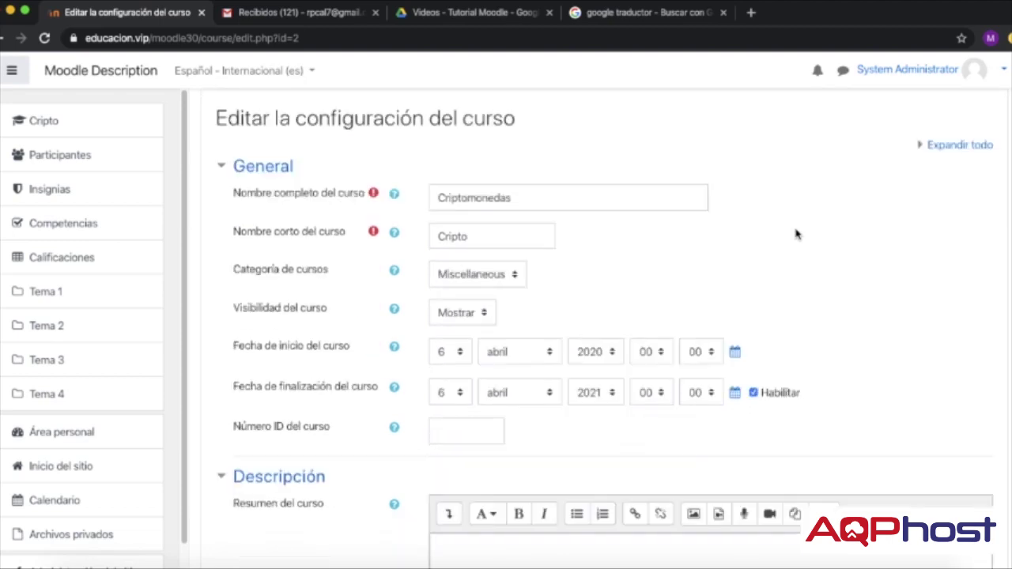
Step: Set the course's full name to "Inversion de Bolsa de Valores" and its short name to "Inversion"
click(524, 198)
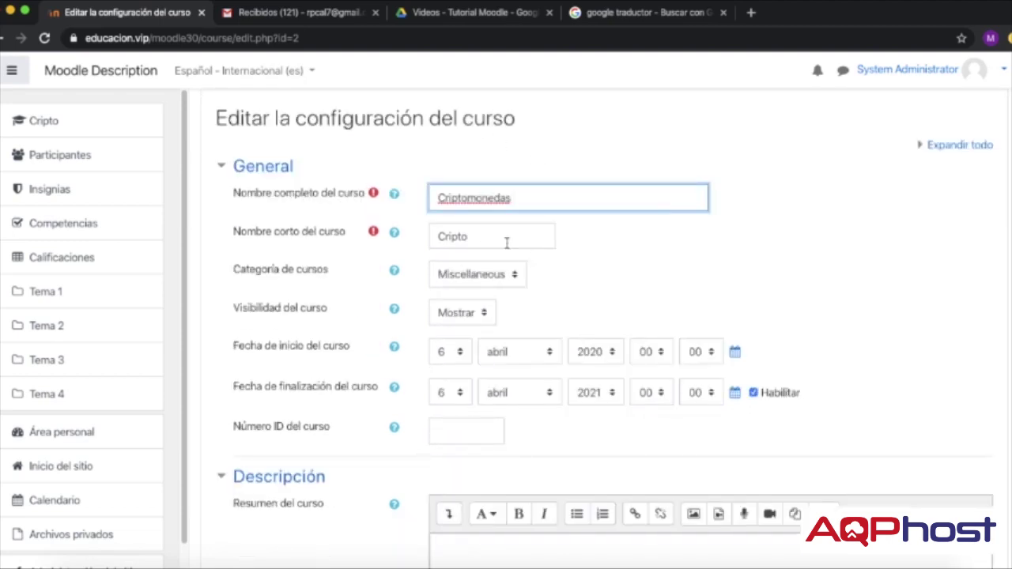
key(super+a)
text(Inve)
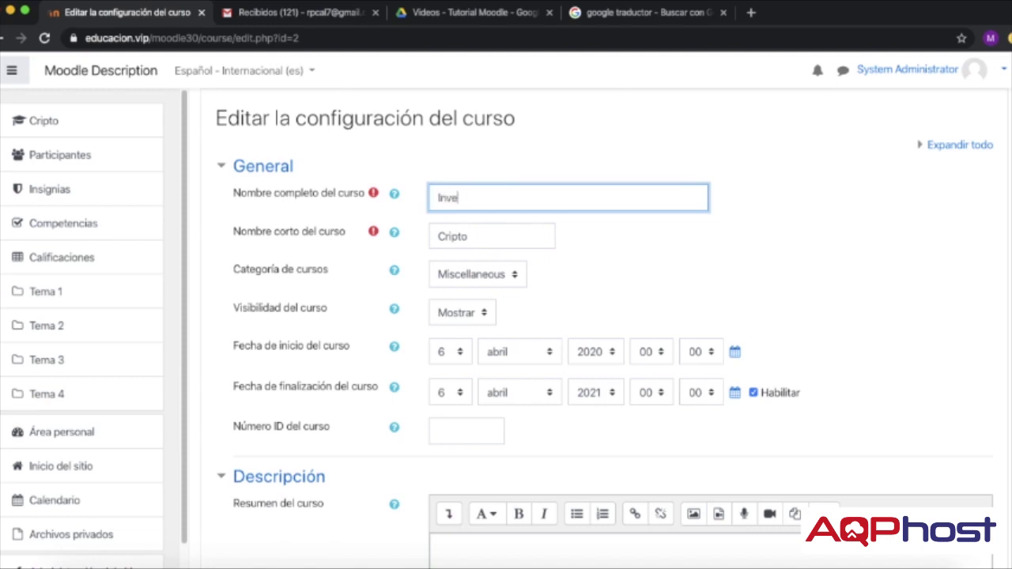
text(rsion de Bolsa de Valores)
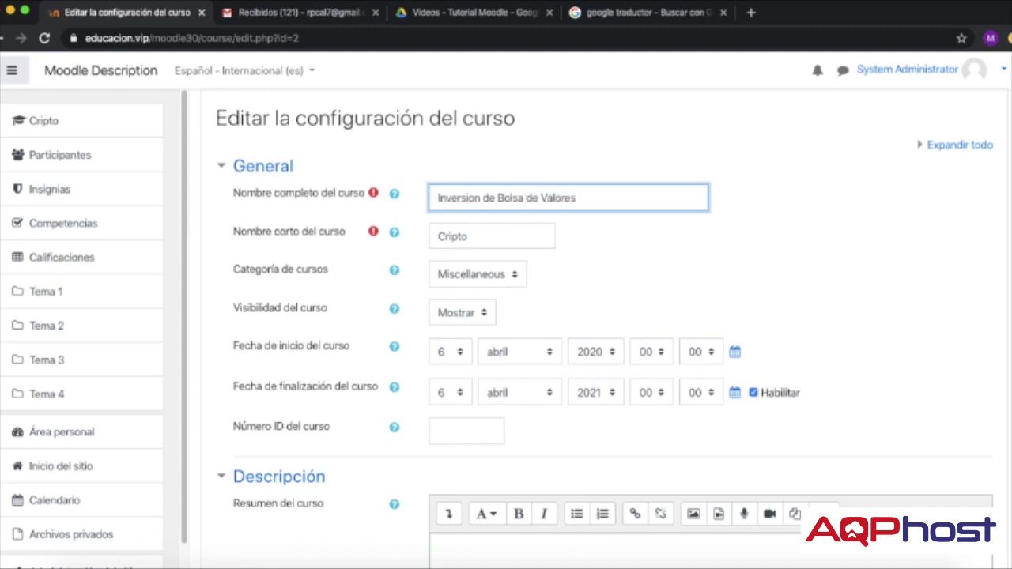
double_click(443, 236)
text(Inversion)
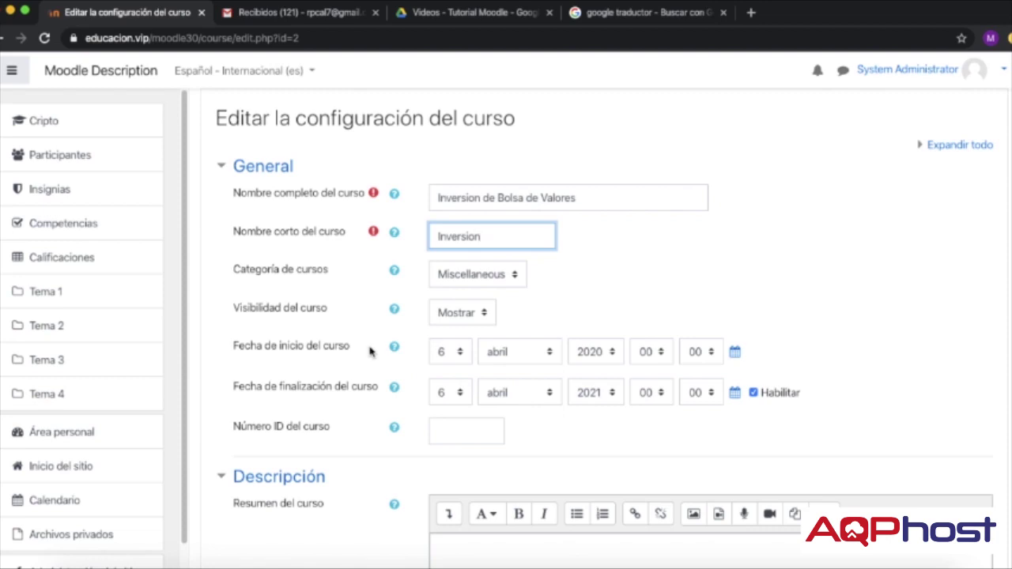
Step: Set the day and month of the course start date to 1 mayo
click(460, 354)
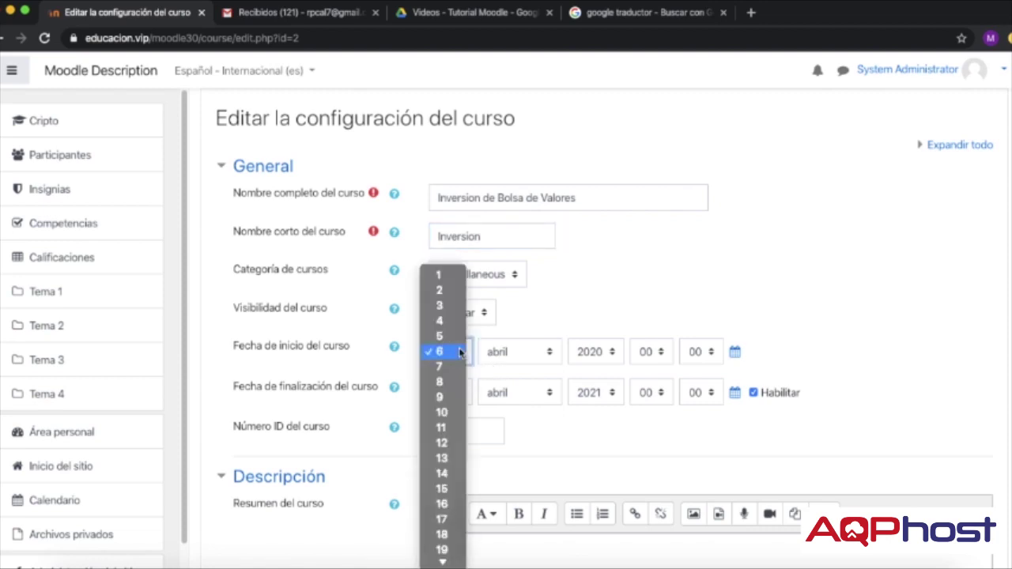
click(464, 279)
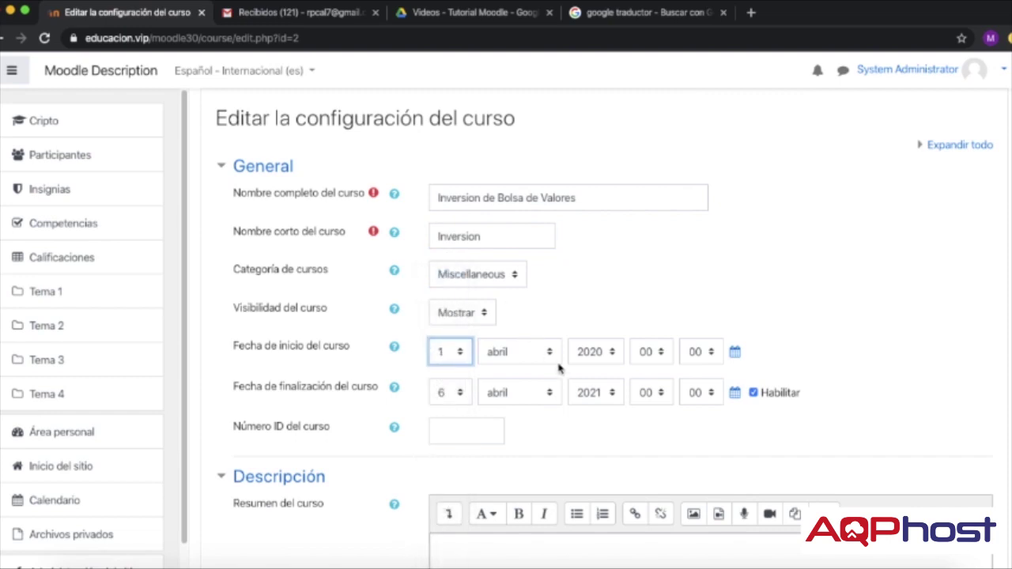
click(550, 353)
click(540, 367)
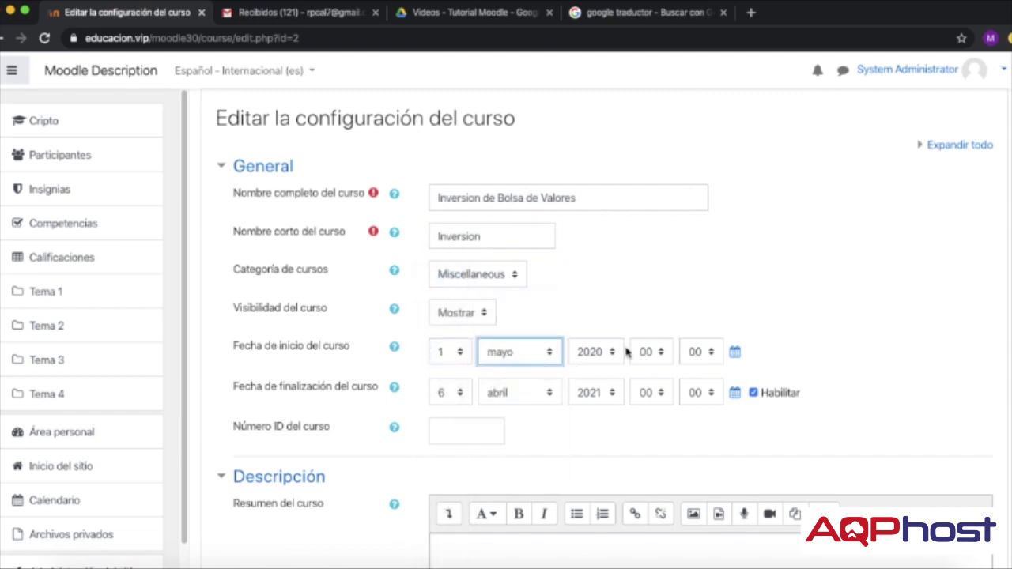
Step: Set the course end date to 30 junio 2020
click(461, 394)
click(461, 391)
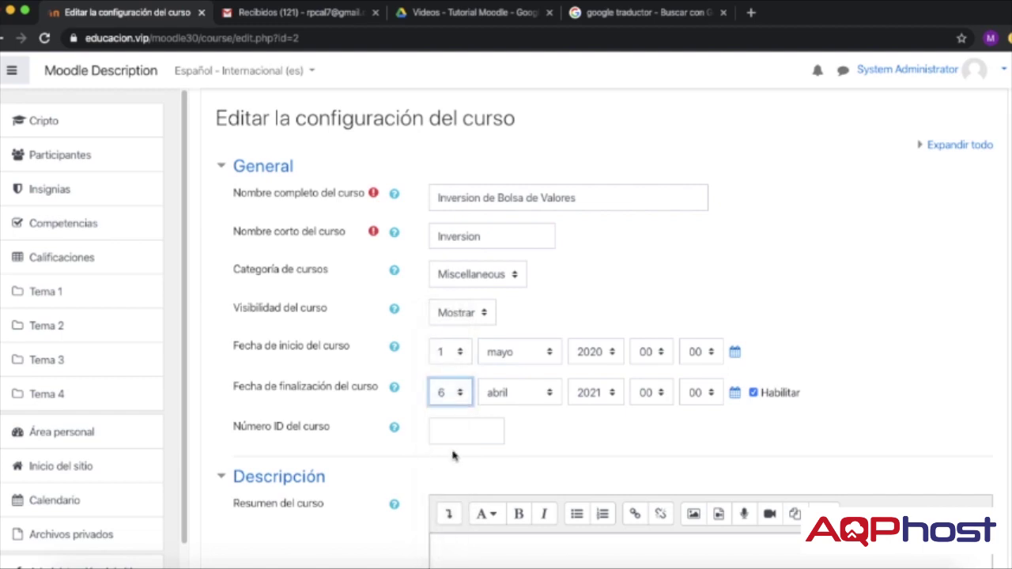
click(463, 392)
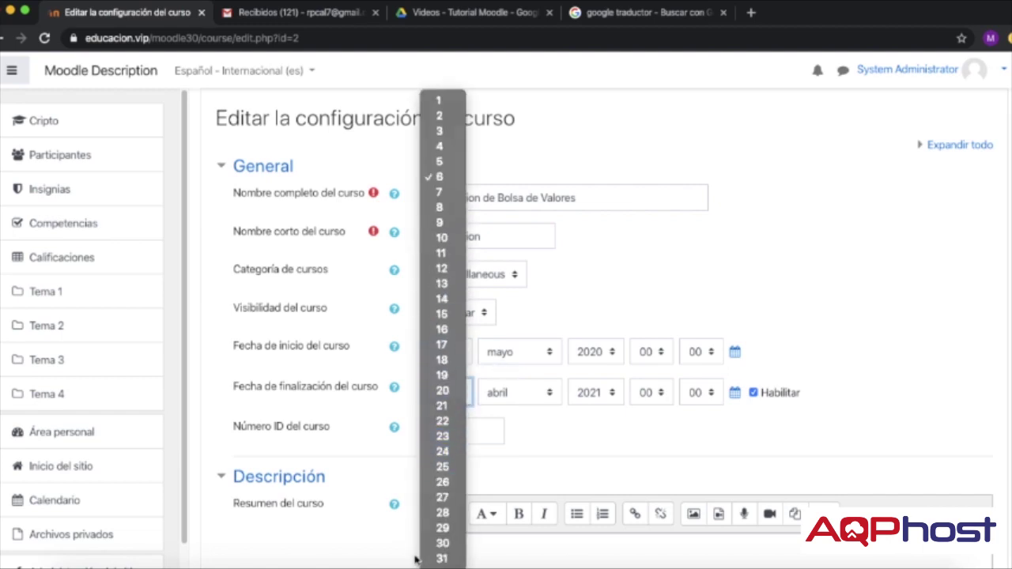
click(443, 544)
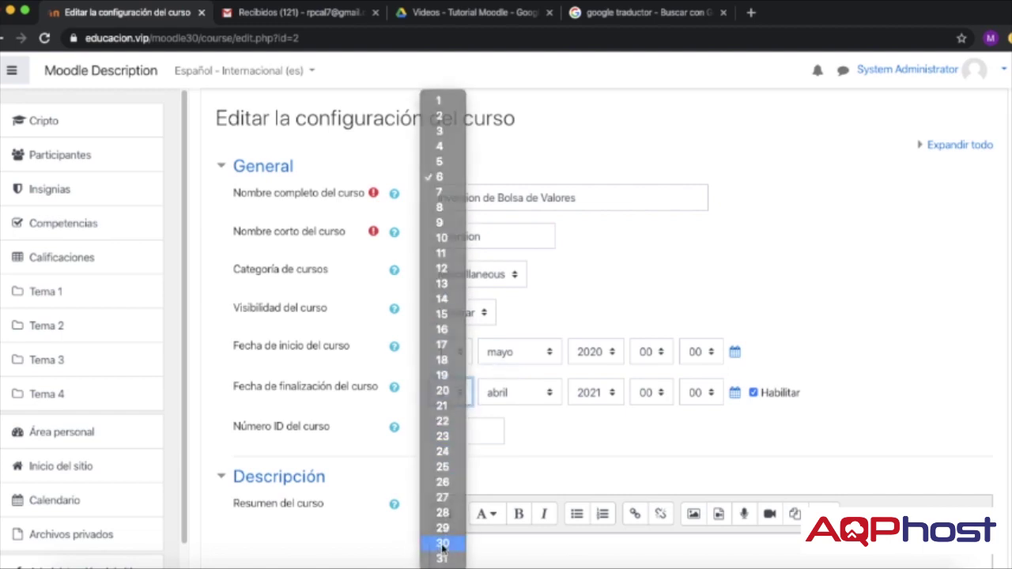
click(553, 395)
click(558, 423)
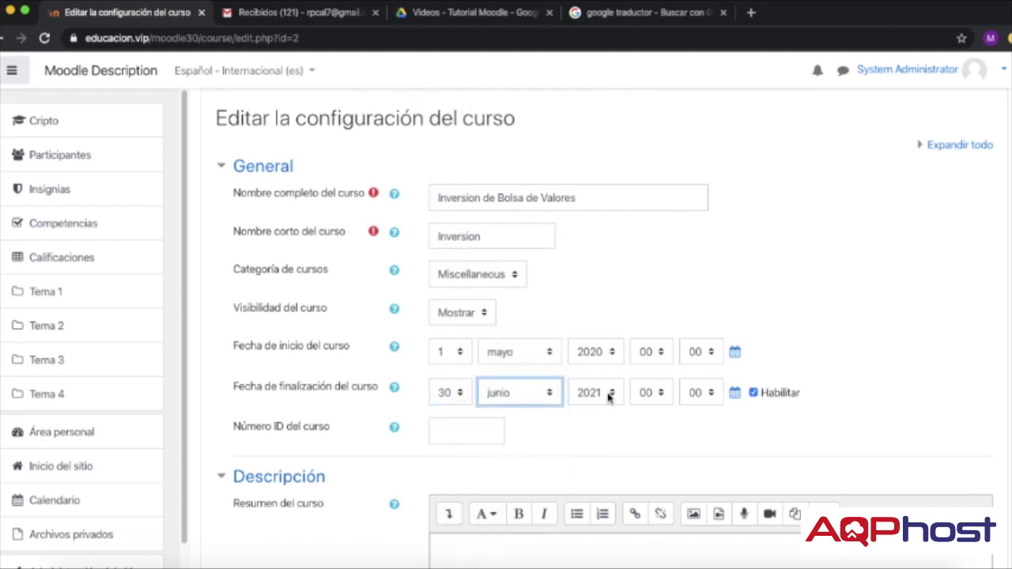
click(610, 394)
click(606, 378)
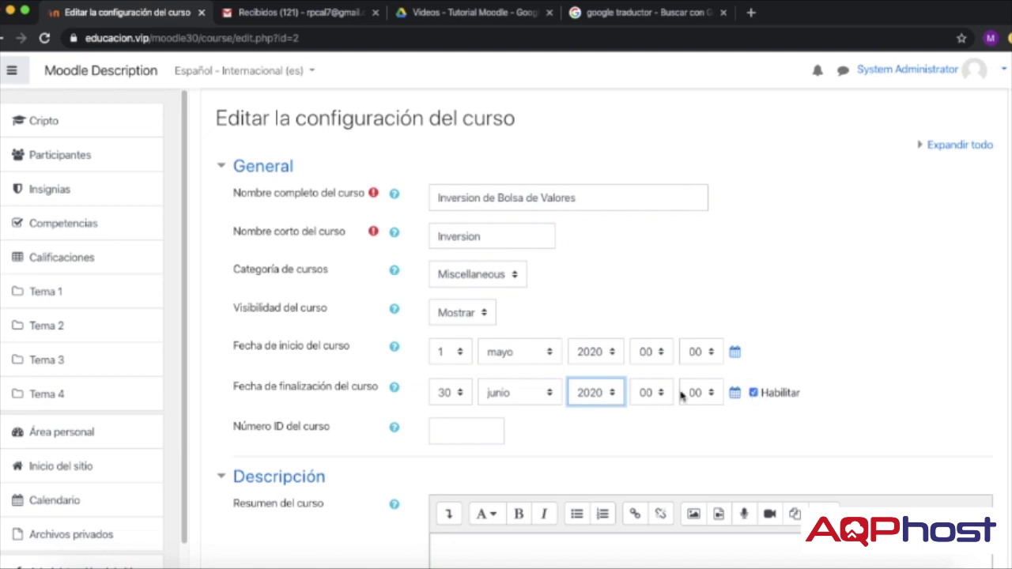
Step: Switch the course end date off and on repeatedly to try the option, leaving it enabled
click(754, 393)
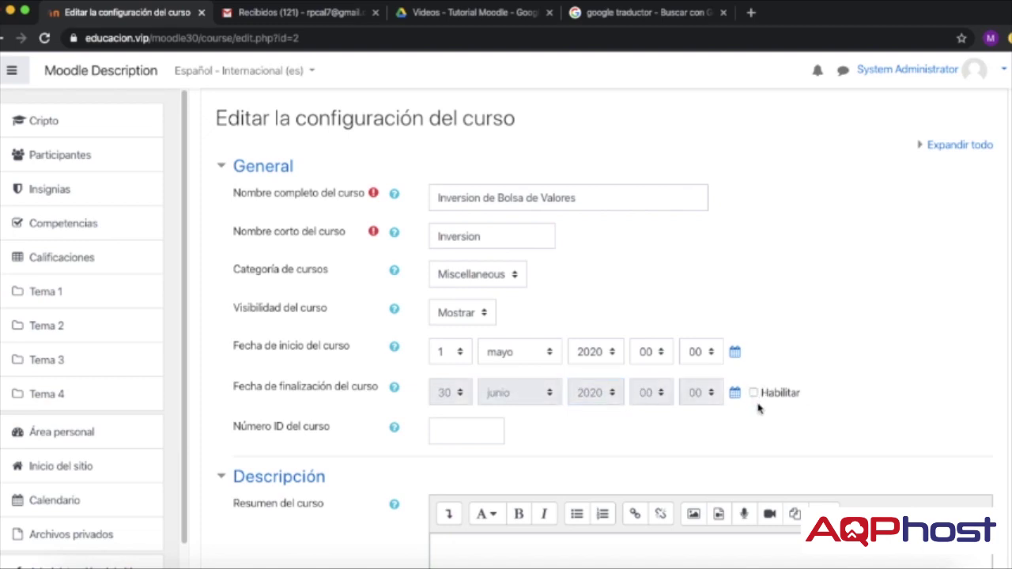
click(754, 394)
click(754, 394)
click(754, 393)
click(754, 393)
click(753, 393)
click(754, 393)
click(754, 393)
click(753, 393)
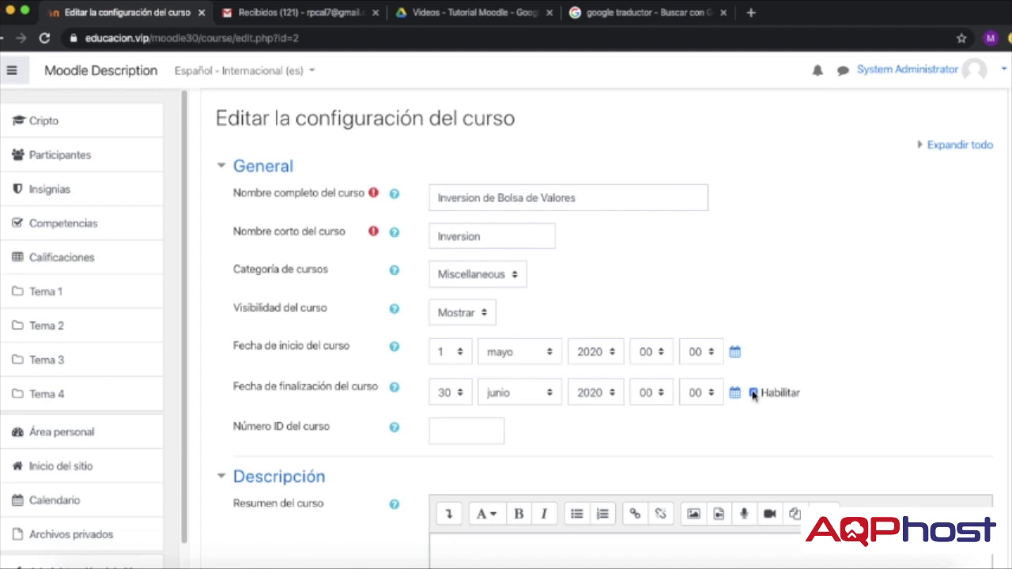
click(754, 394)
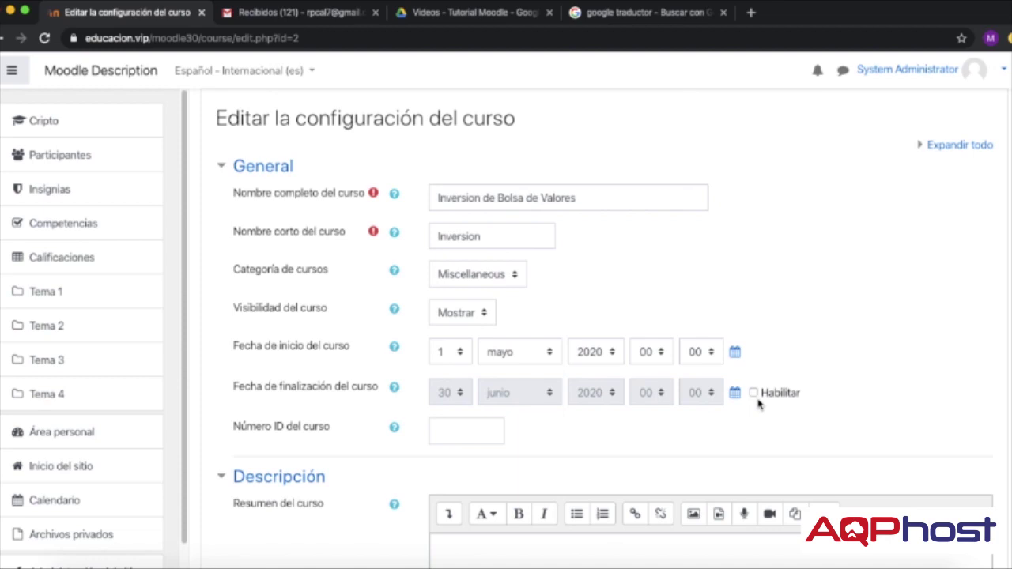
click(753, 394)
Step: Enter the course summary "Aquí se verá las diferentes técnicas para invertir en la bolsa de valores."
scroll(541, 435, down, 2)
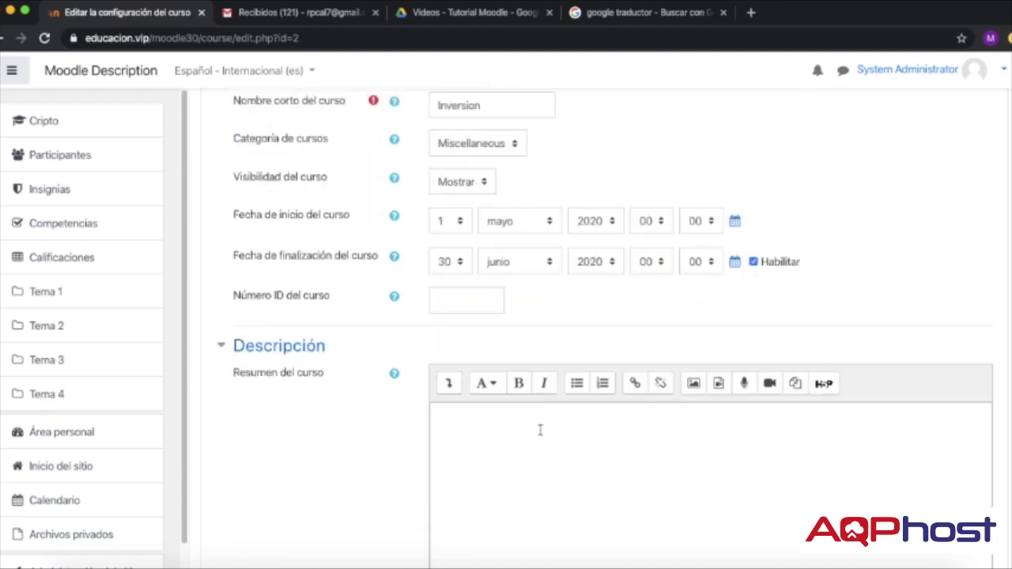
scroll(540, 430, down, 1)
click(513, 374)
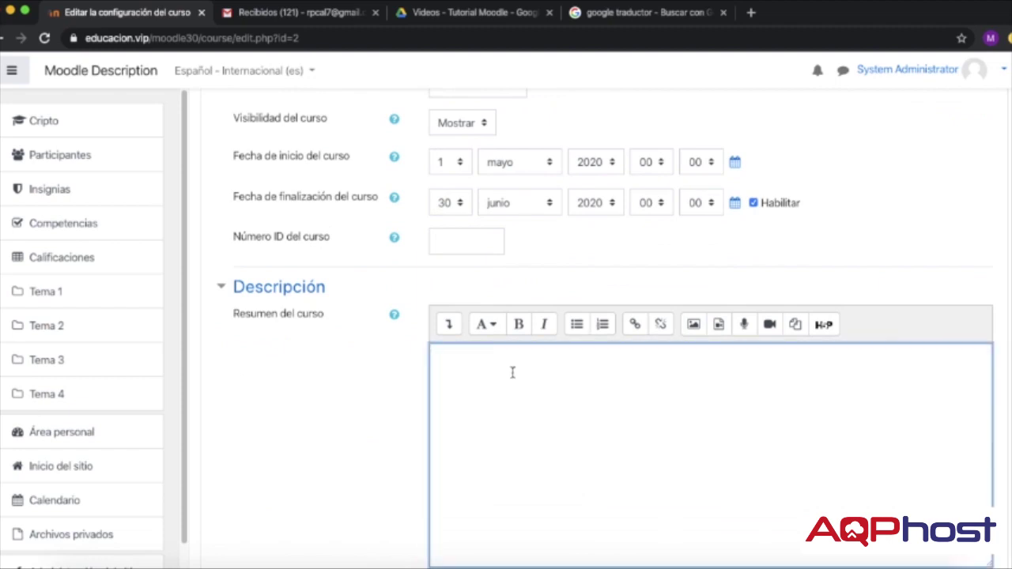
text(Aquí se verá las diferentes técnicas )
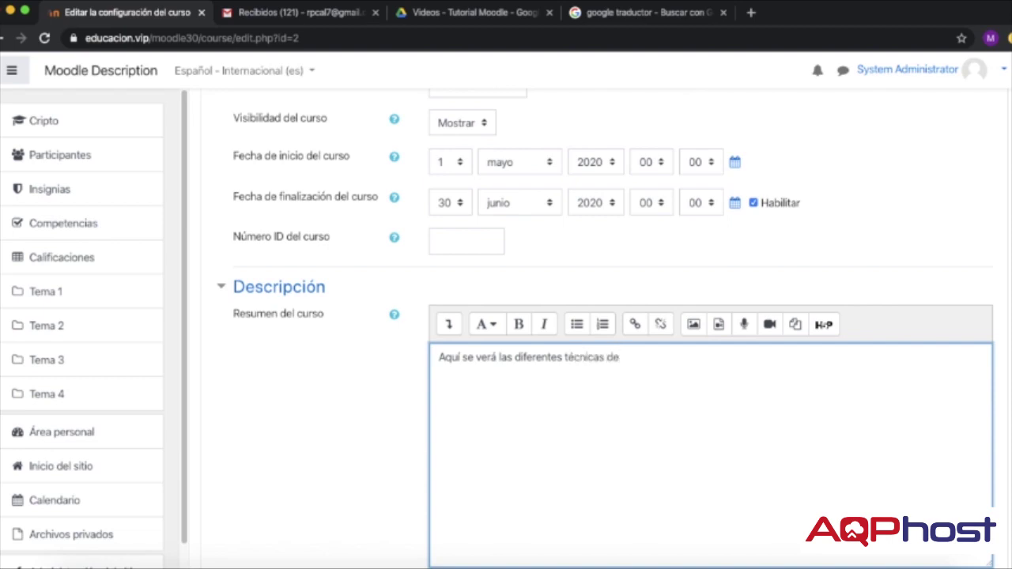
text(para invertir len la bolsa de valores.)
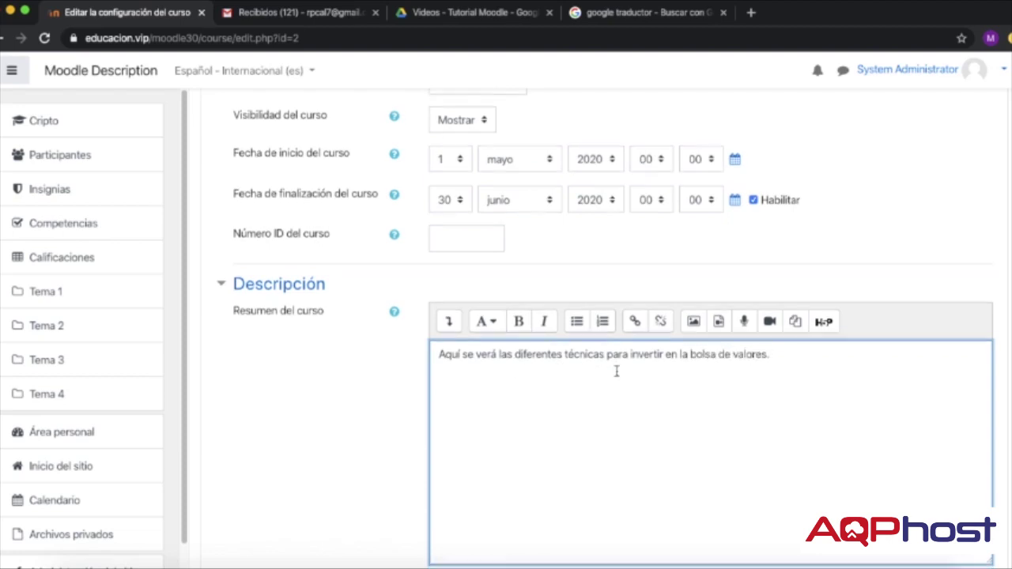
Step: Set the course format to "Formato semanal" and the course pagination to "Mostrar una sección por página"
scroll(617, 370, down, 3)
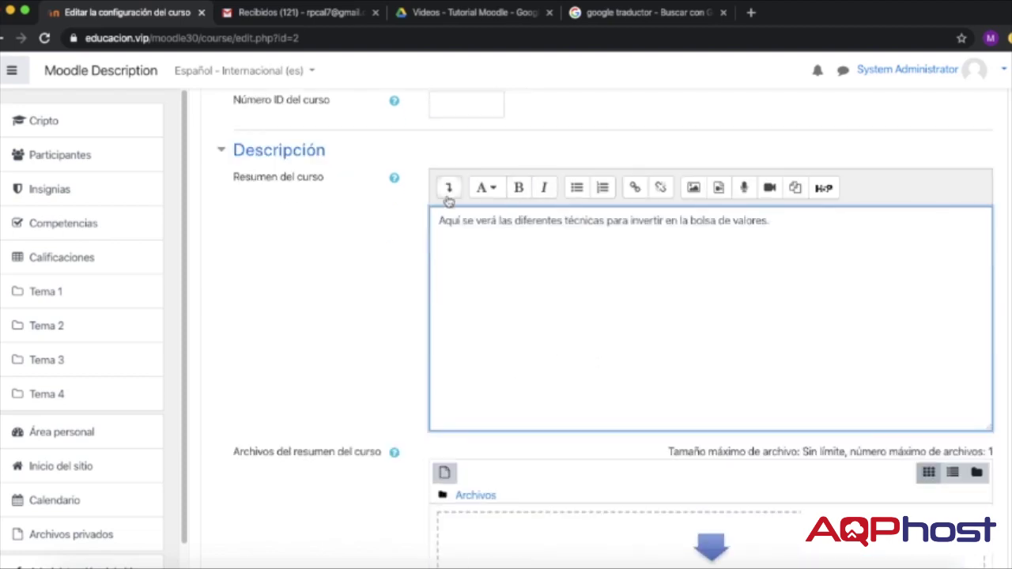
scroll(615, 358, down, 3)
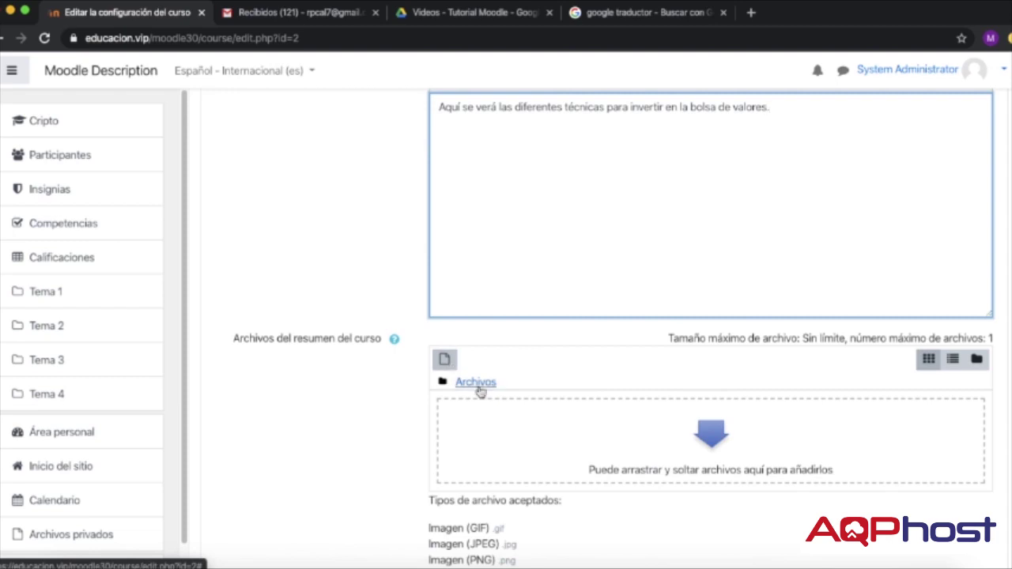
scroll(481, 389, up, 10)
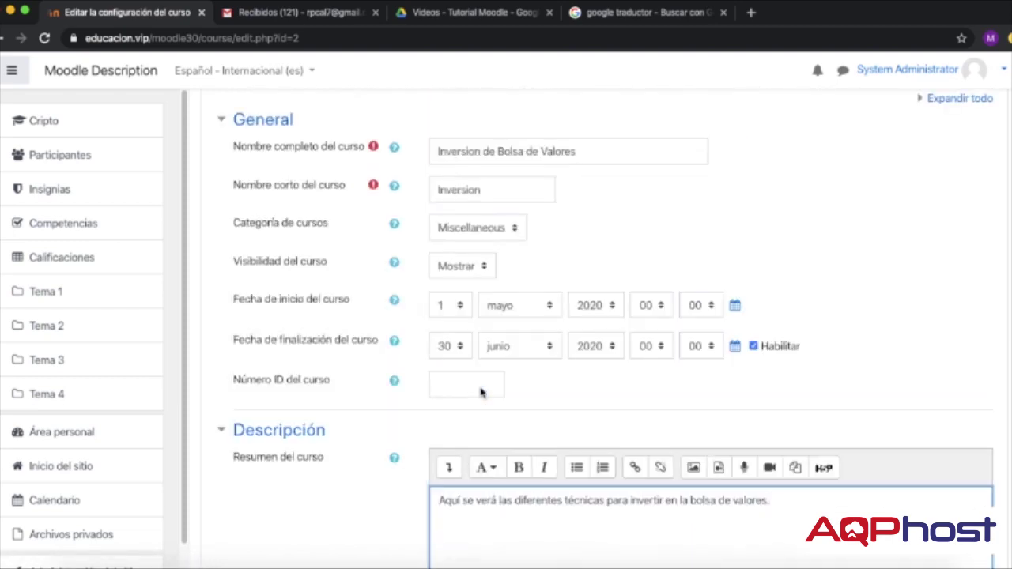
scroll(480, 387, down, 12)
scroll(480, 388, down, 2)
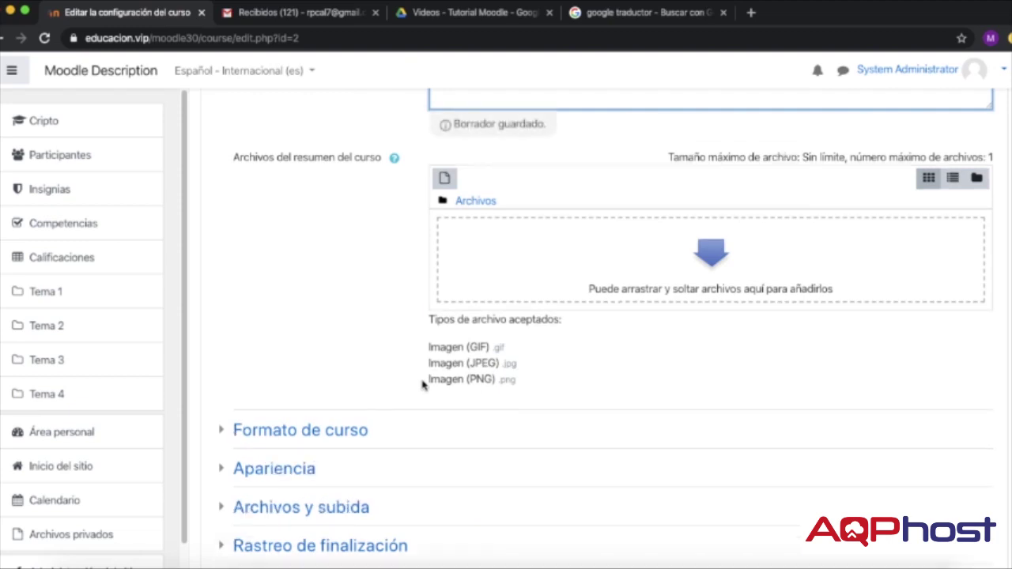
scroll(422, 384, down, 2)
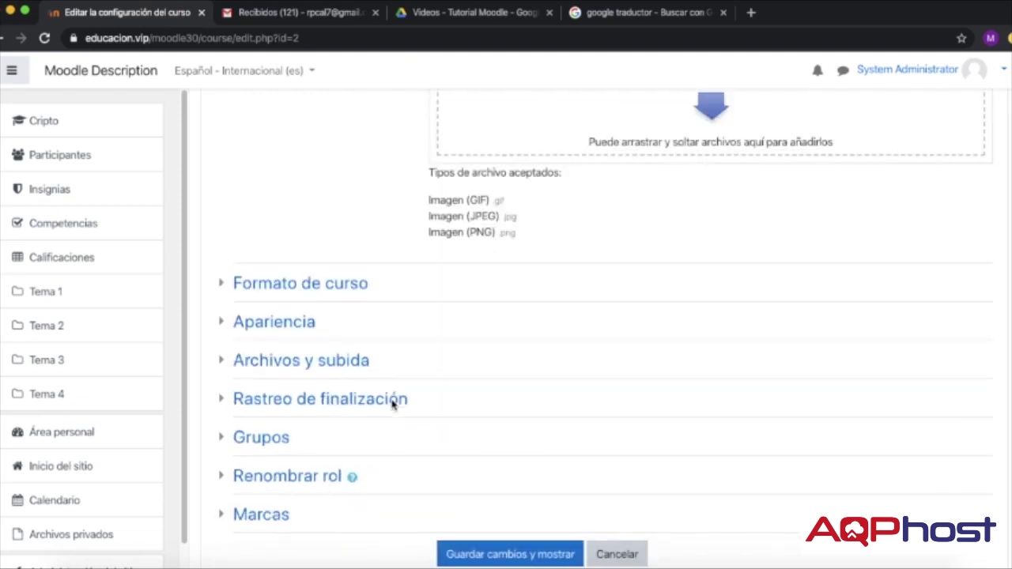
click(221, 283)
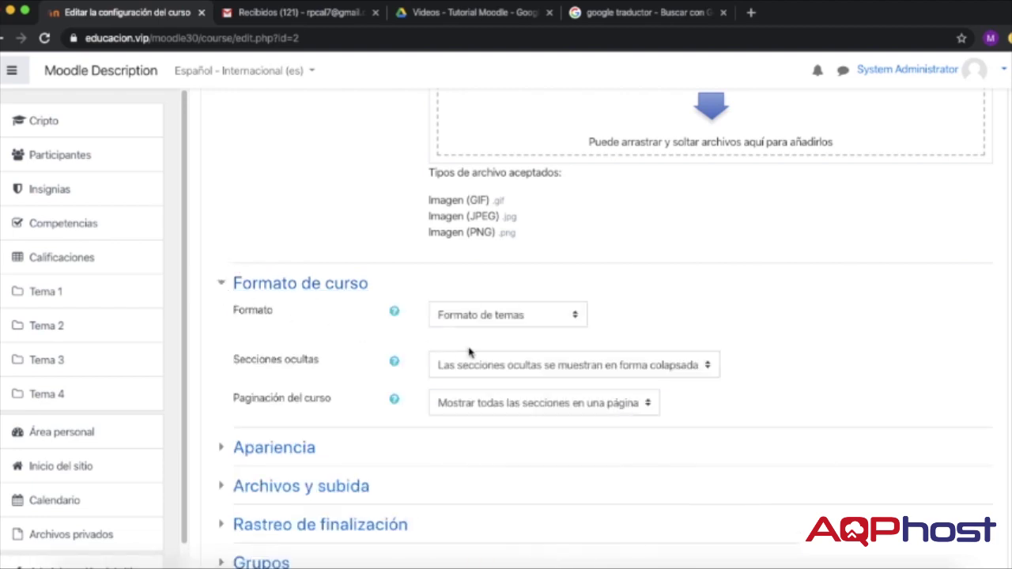
click(577, 314)
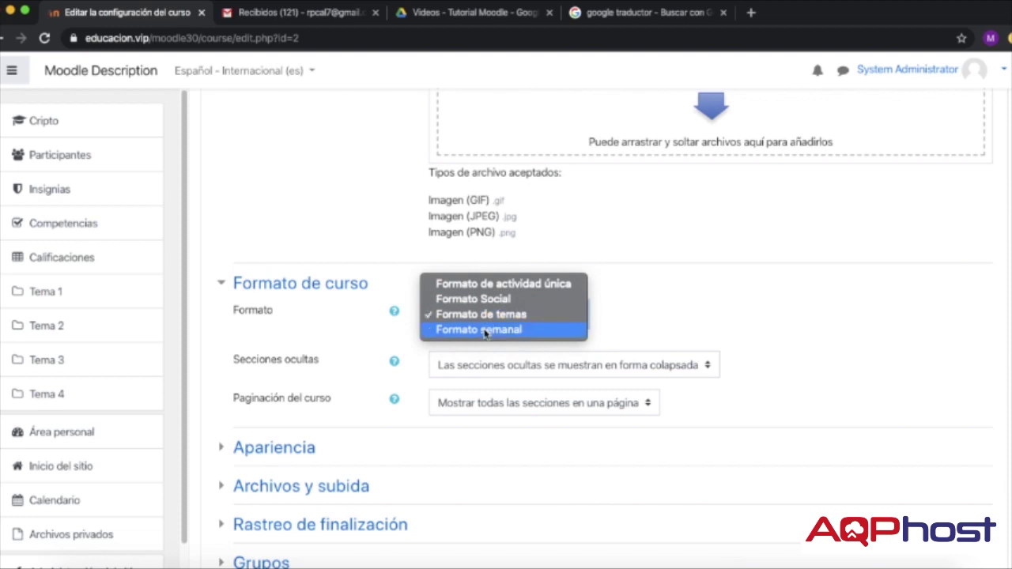
key(Escape)
key(Down)
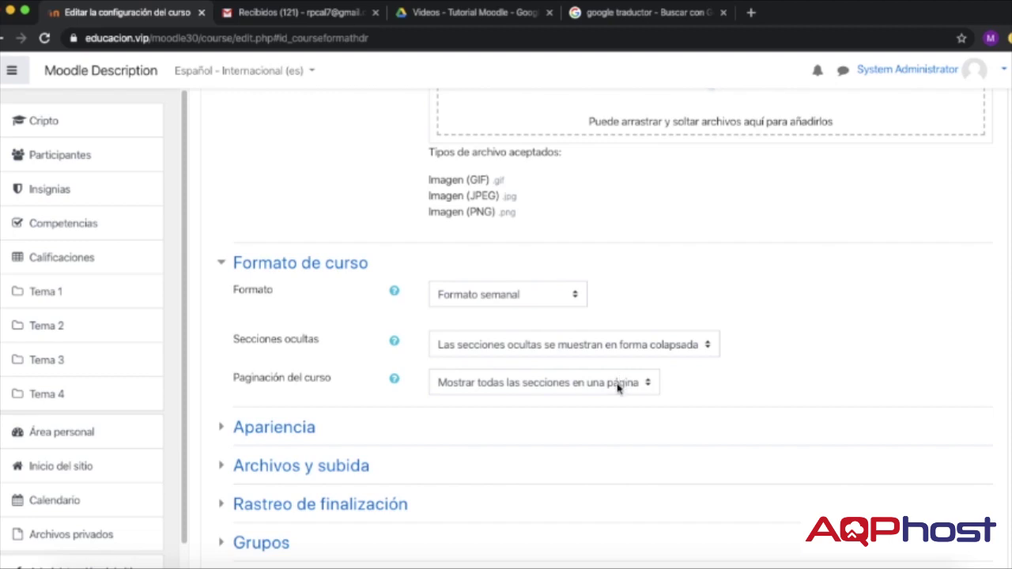
click(621, 382)
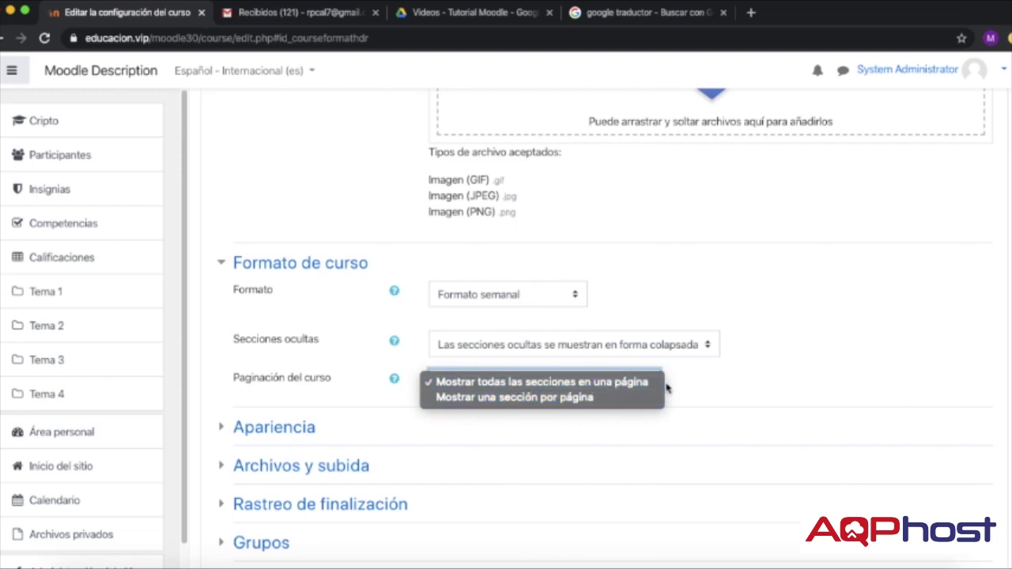
click(482, 397)
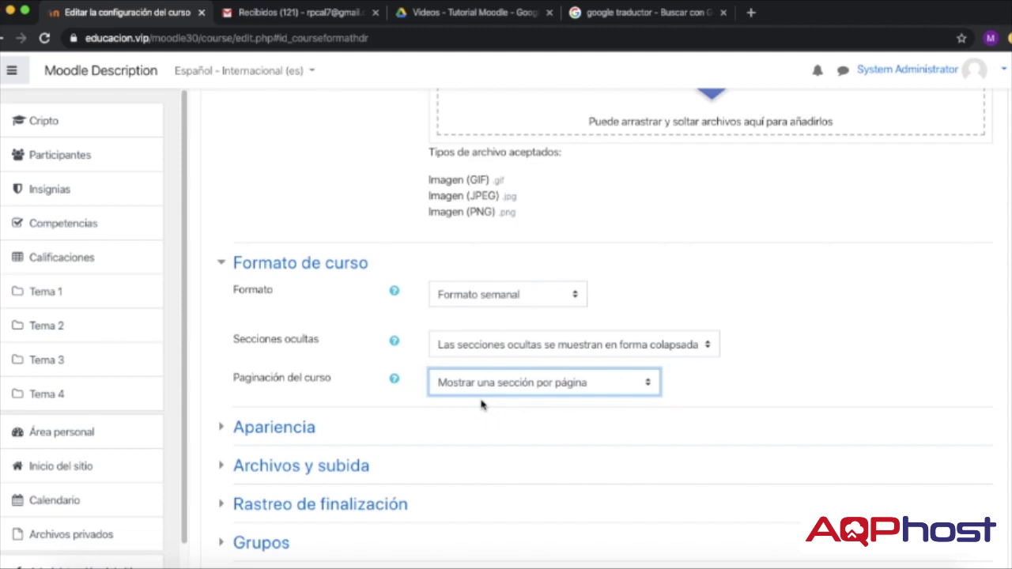
Step: Check the course's maximum upload size options under "Archivos y subida" and the "Rastreo de finalización" section
scroll(481, 405, down, 3)
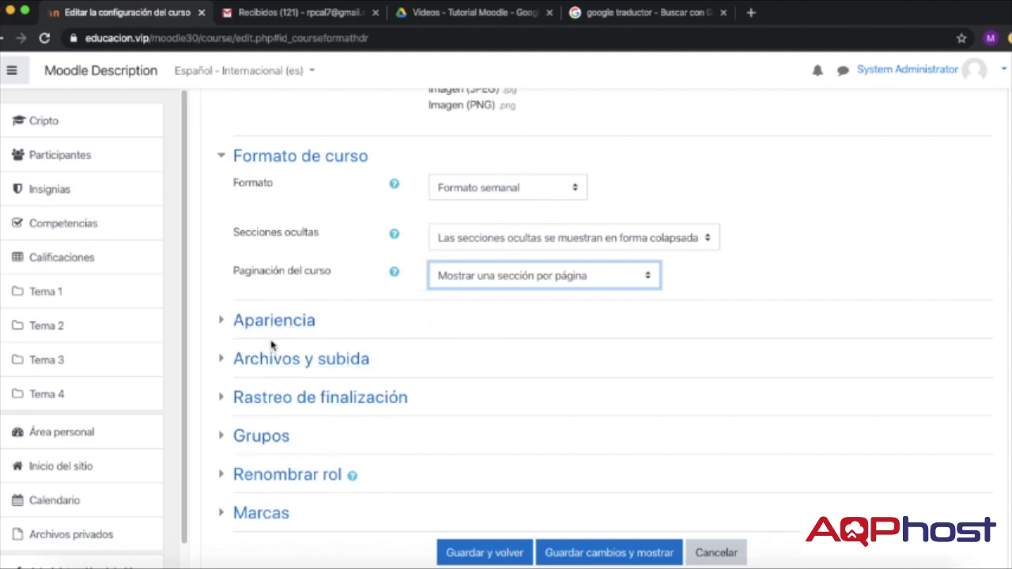
click(220, 361)
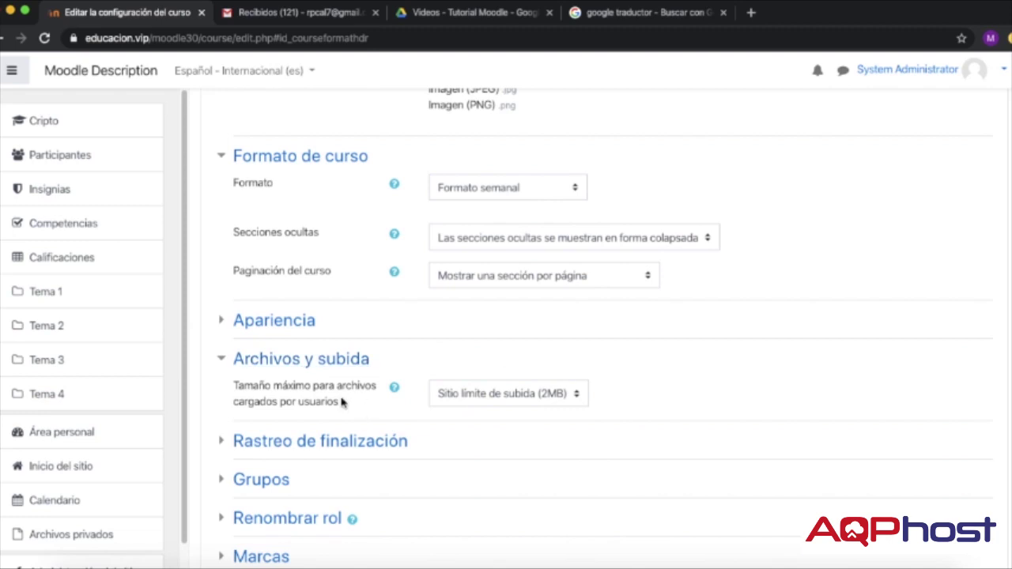
click(224, 361)
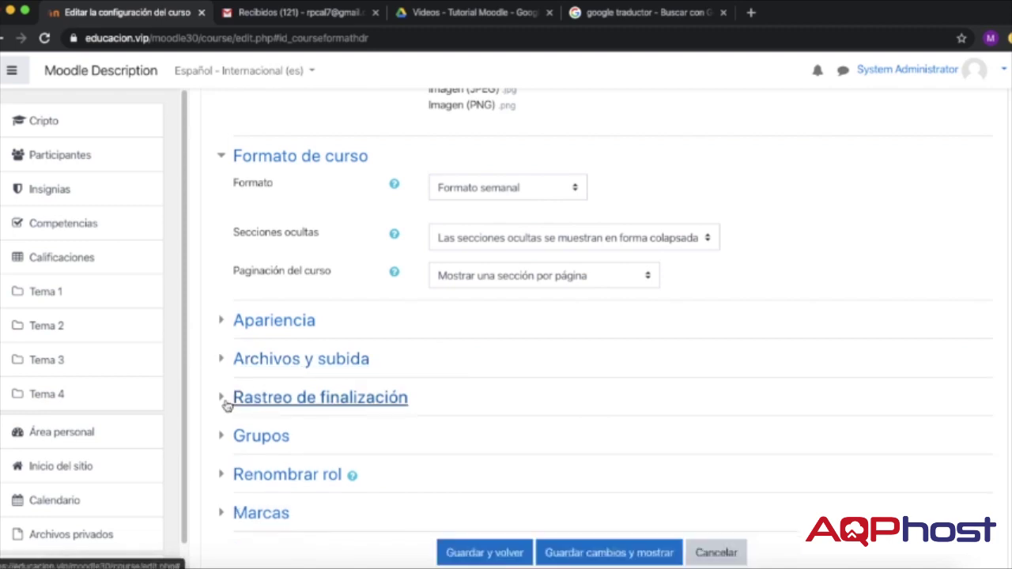
click(226, 399)
click(221, 398)
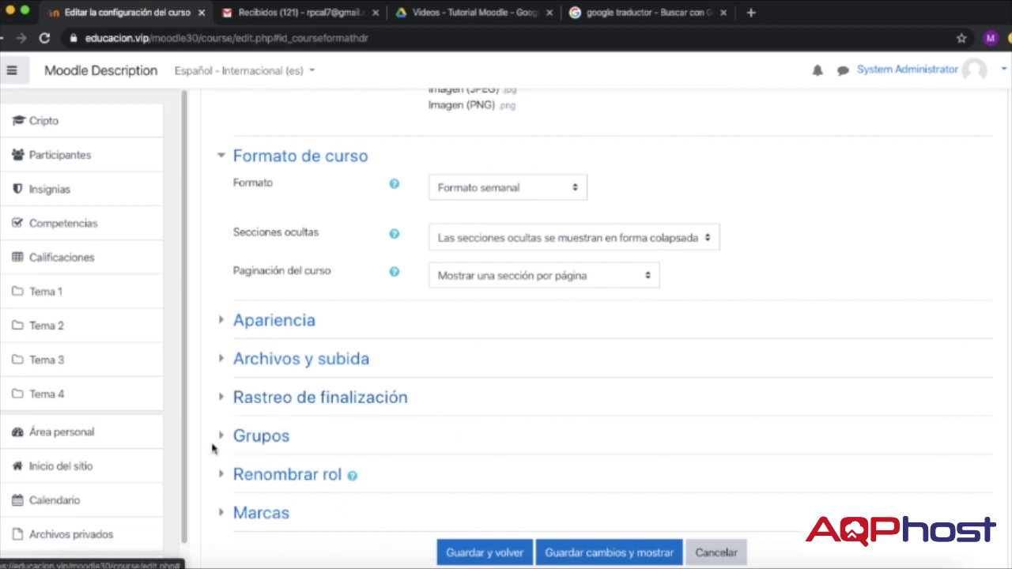
Step: Rename the course role "Estudiante" as "Alumno" and "Profesor sin permiso de edición" as "Docente"
click(222, 477)
scroll(450, 420, down, 5)
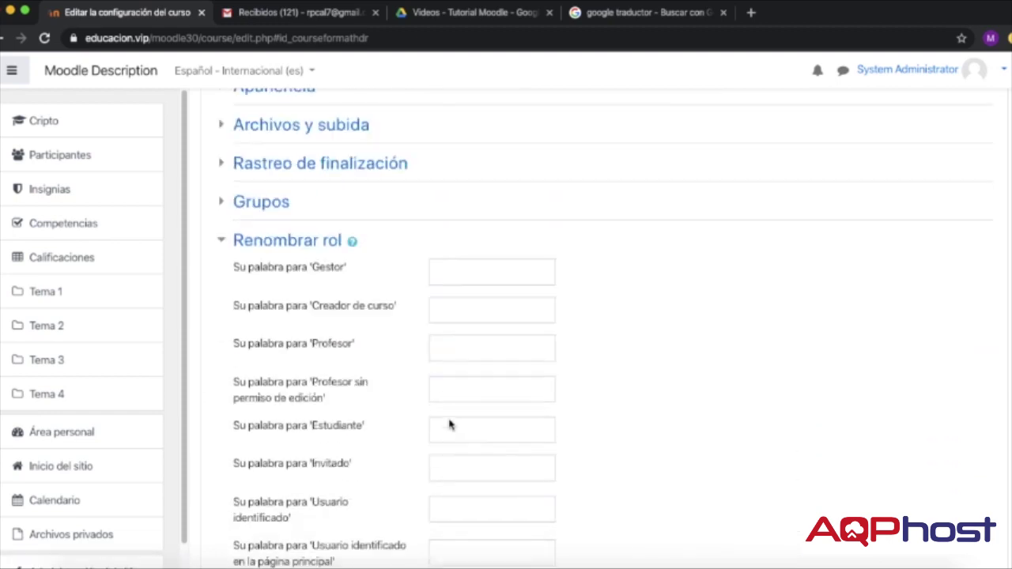
scroll(449, 420, down, 1)
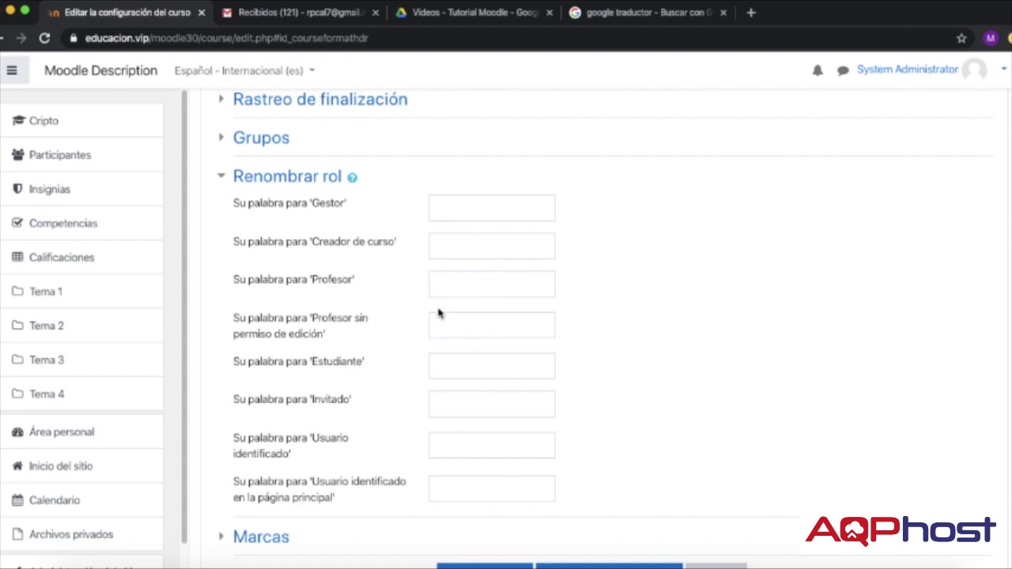
click(443, 362)
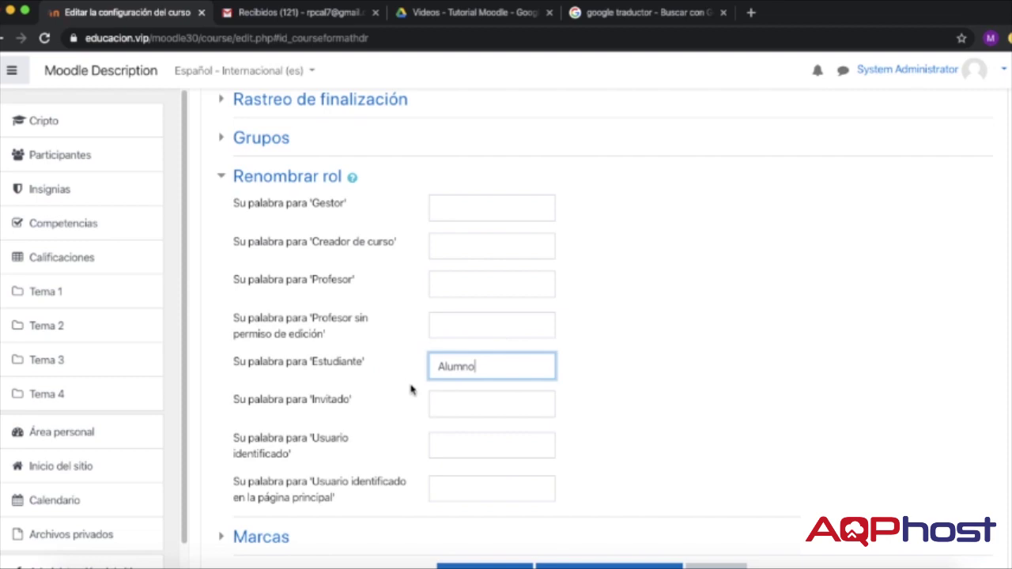
click(450, 322)
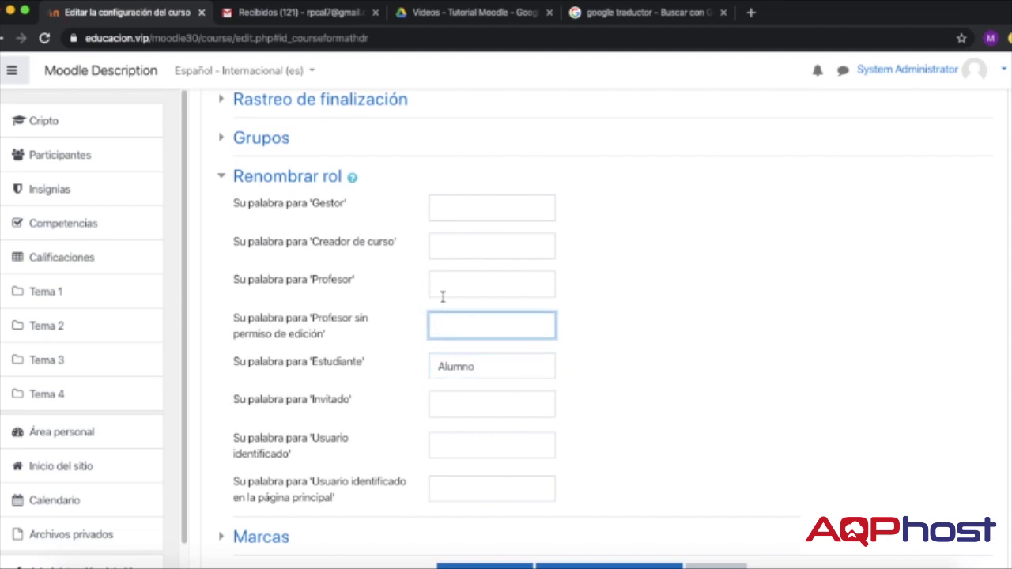
text(doce)
Step: Add the tags "bolsa" and "valores" to the course
scroll(759, 382, down, 3)
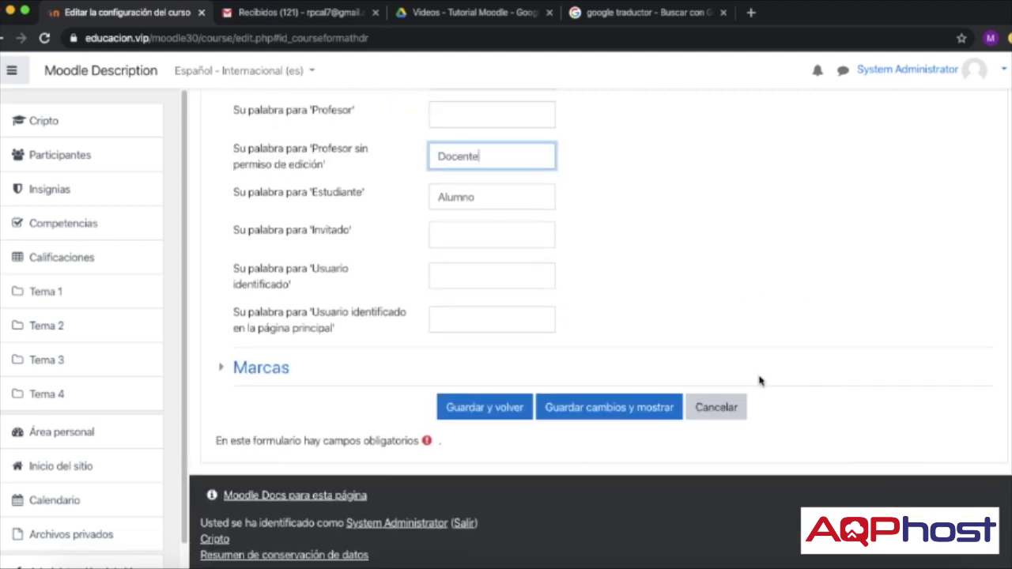
click(223, 372)
click(503, 437)
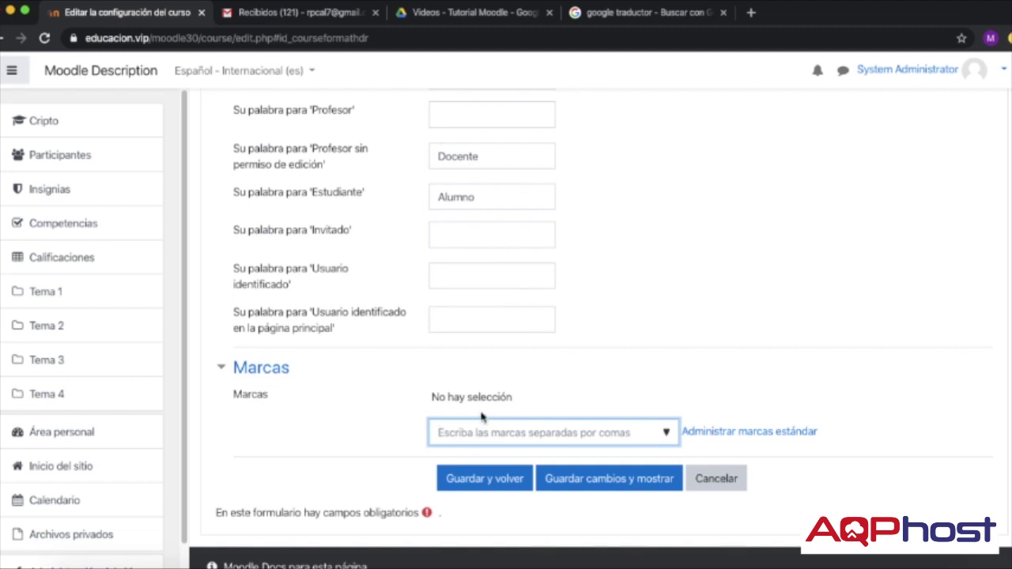
text(bolsa)
key(Return)
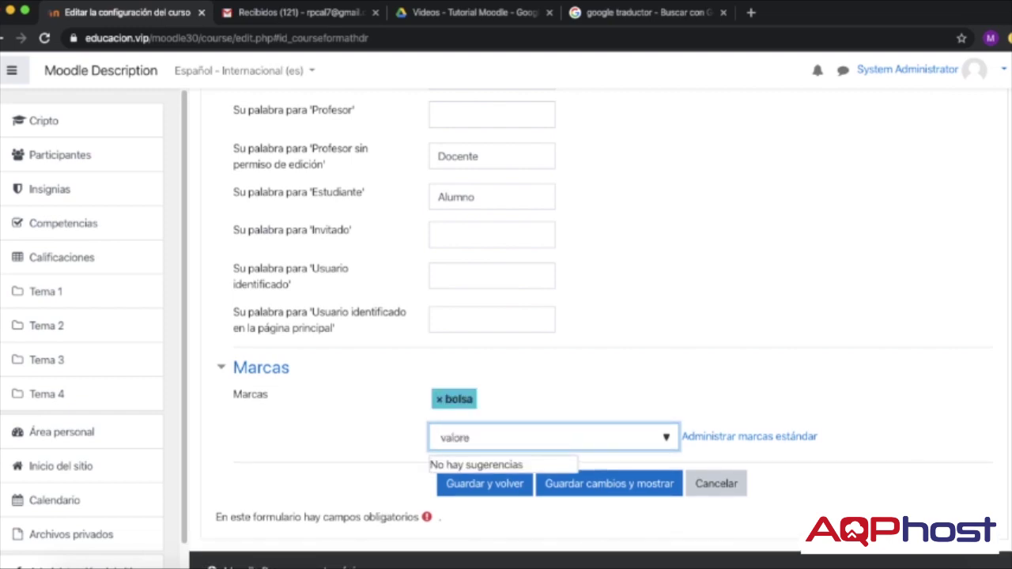
key(Return)
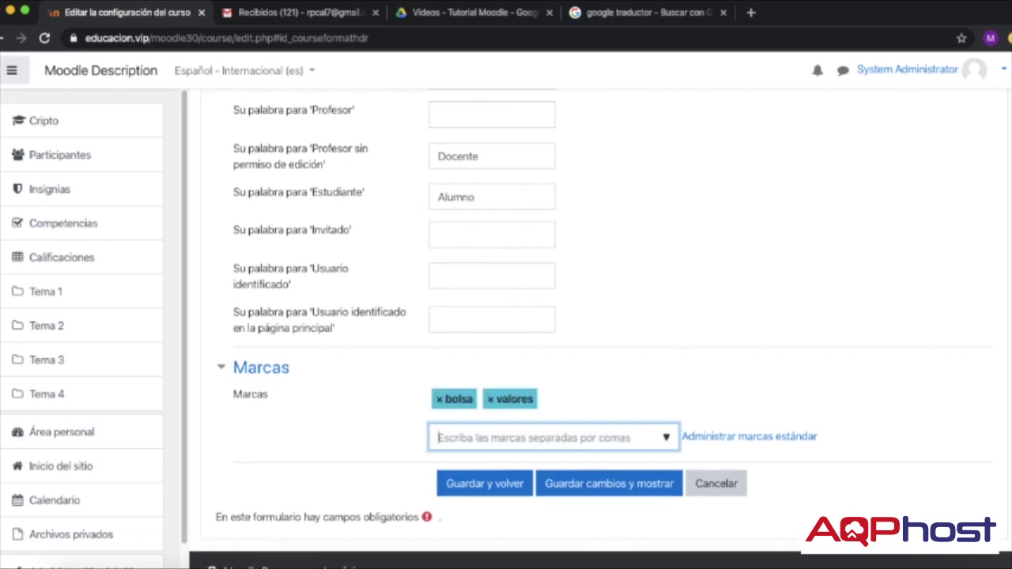
Step: Review the course settings form, save the changes and display the course
scroll(569, 181, up, 15)
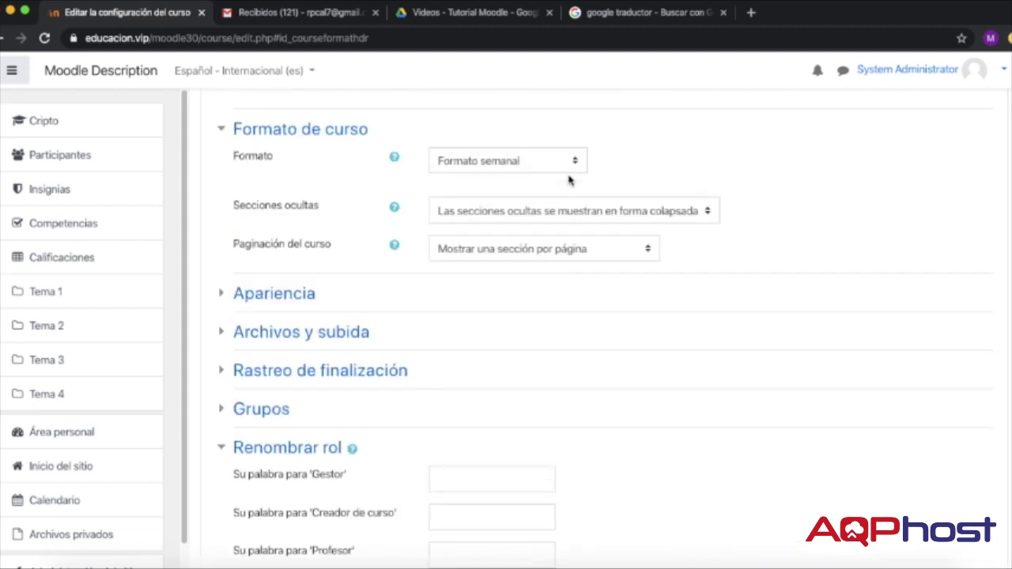
scroll(569, 181, down, 15)
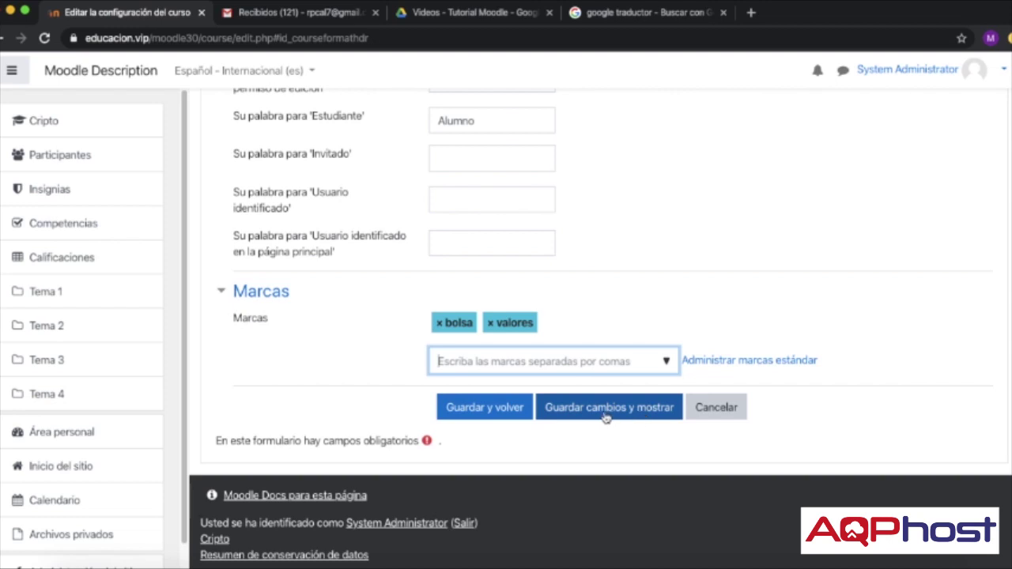
click(599, 419)
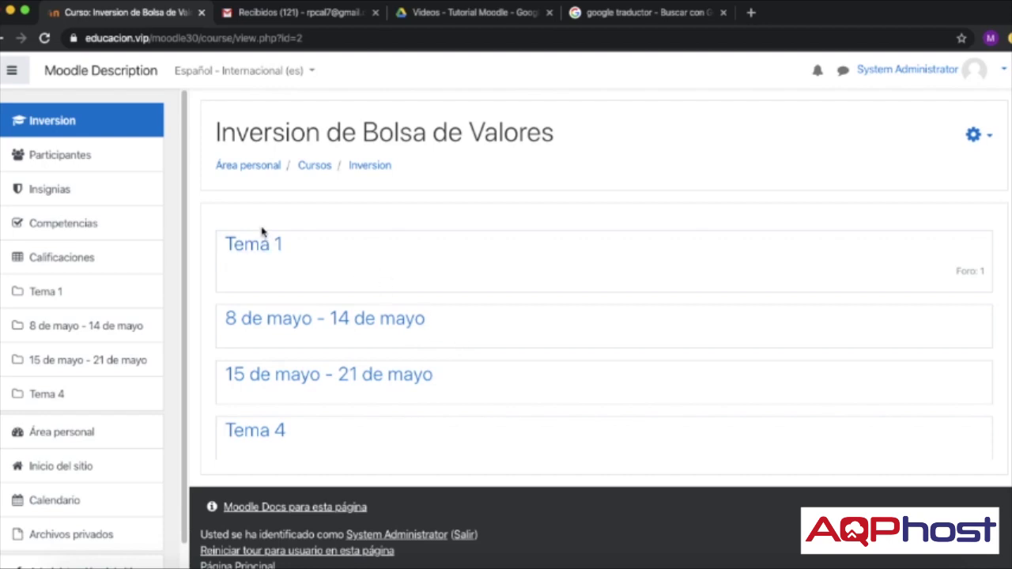
Step: Examine the course title and its list of weekly sections, and open the Tema 1 section
drag(260, 317, 264, 389)
drag(217, 133, 565, 129)
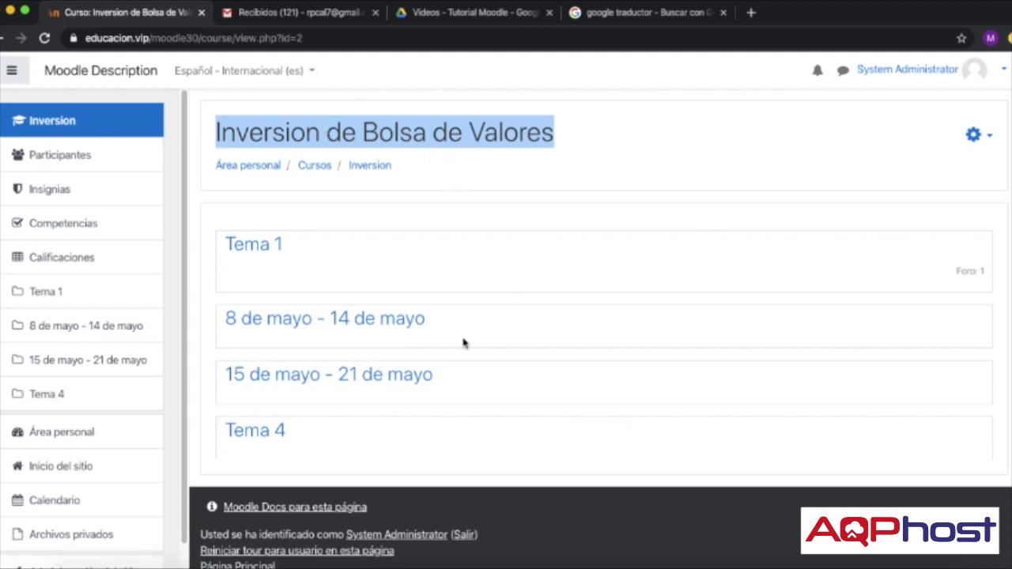
click(250, 246)
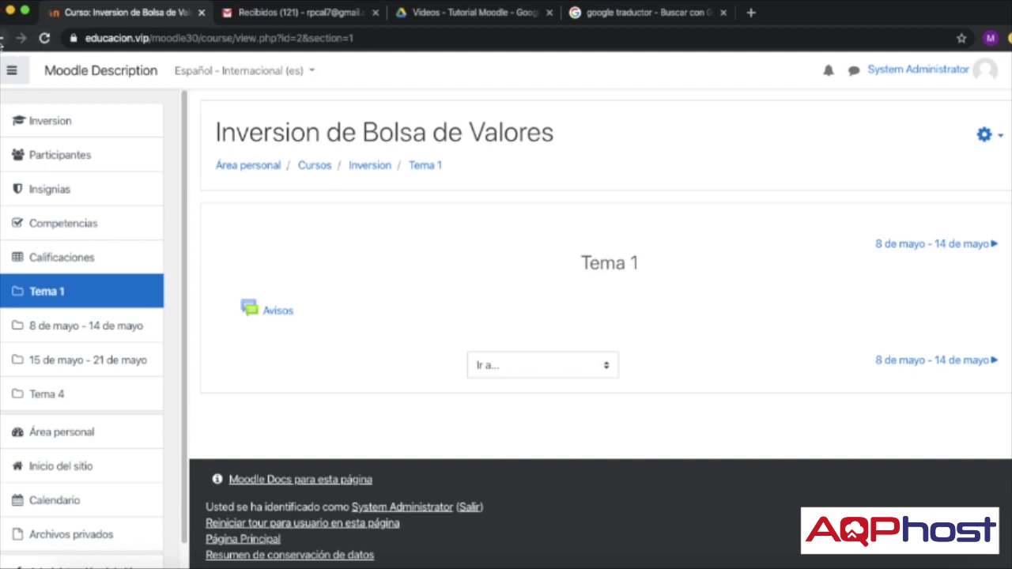
Step: Reopen the course settings and set the course format to "Formato de temas"
click(1000, 139)
click(884, 165)
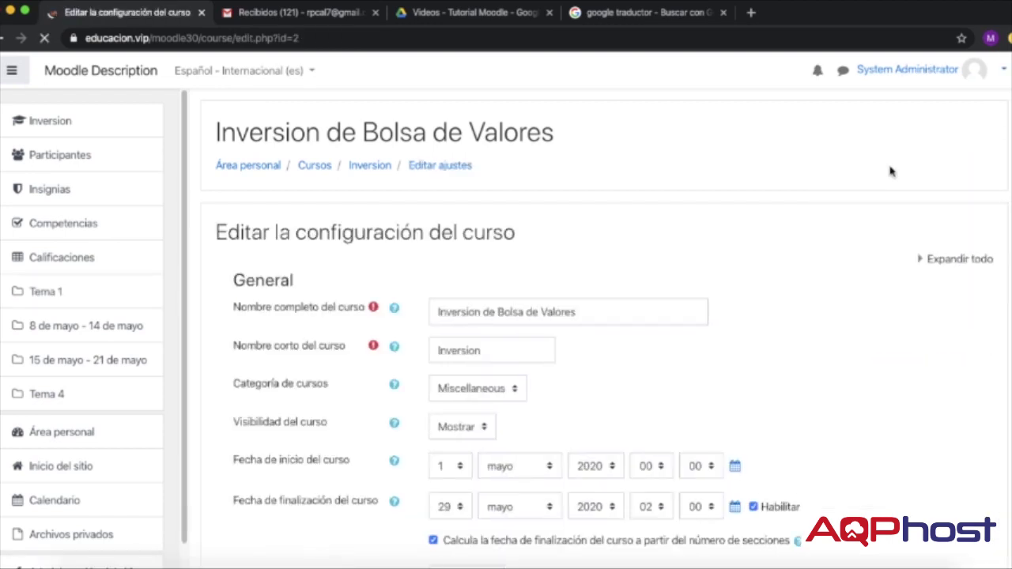
scroll(580, 307, down, 5)
scroll(581, 307, down, 6)
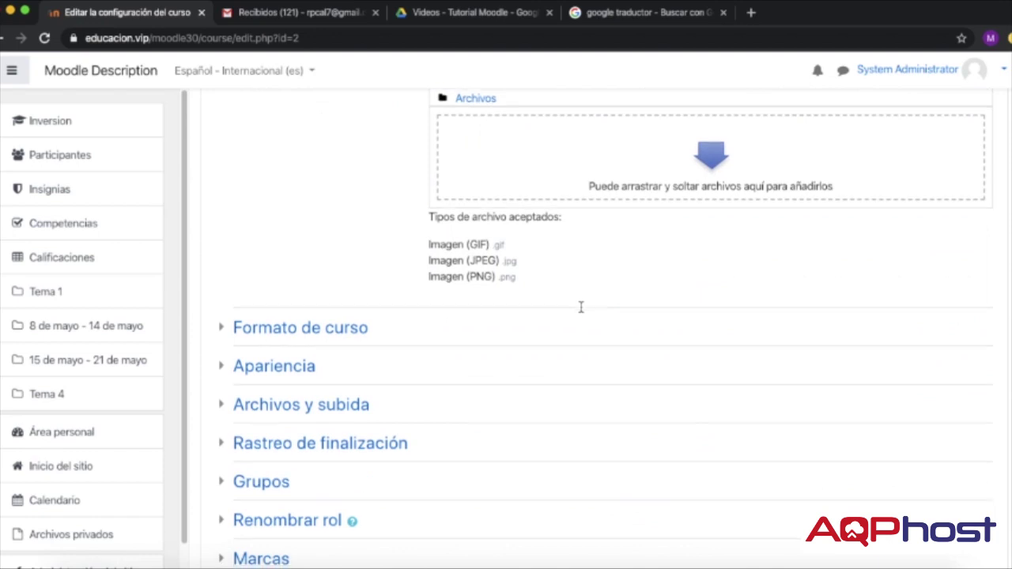
scroll(346, 196, up, 1)
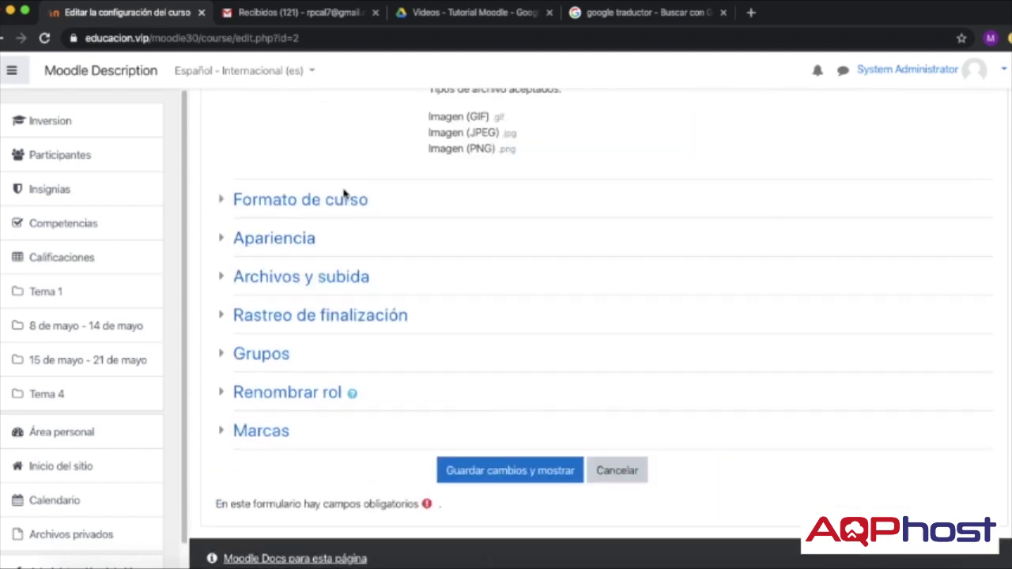
click(223, 201)
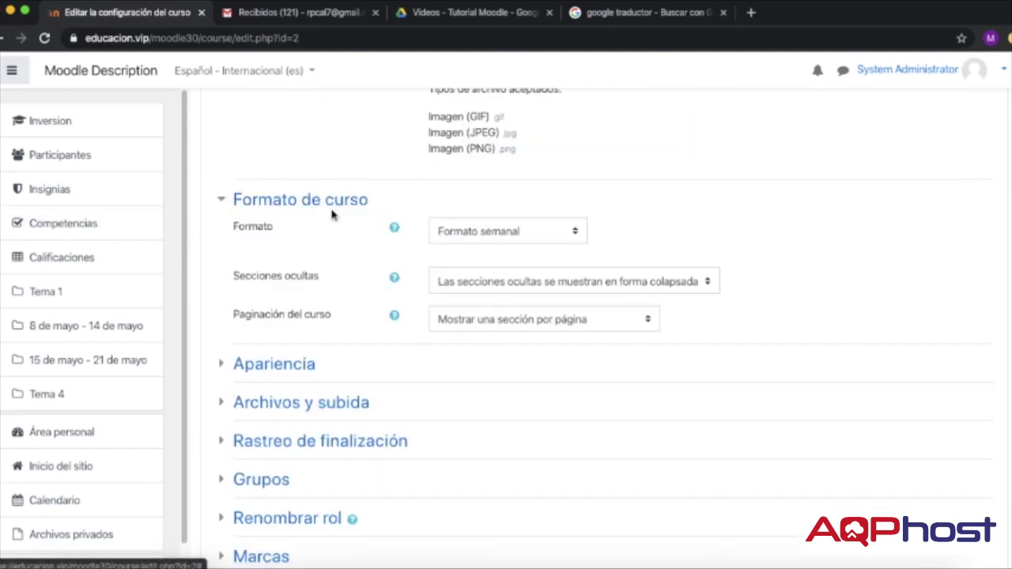
click(488, 229)
click(489, 218)
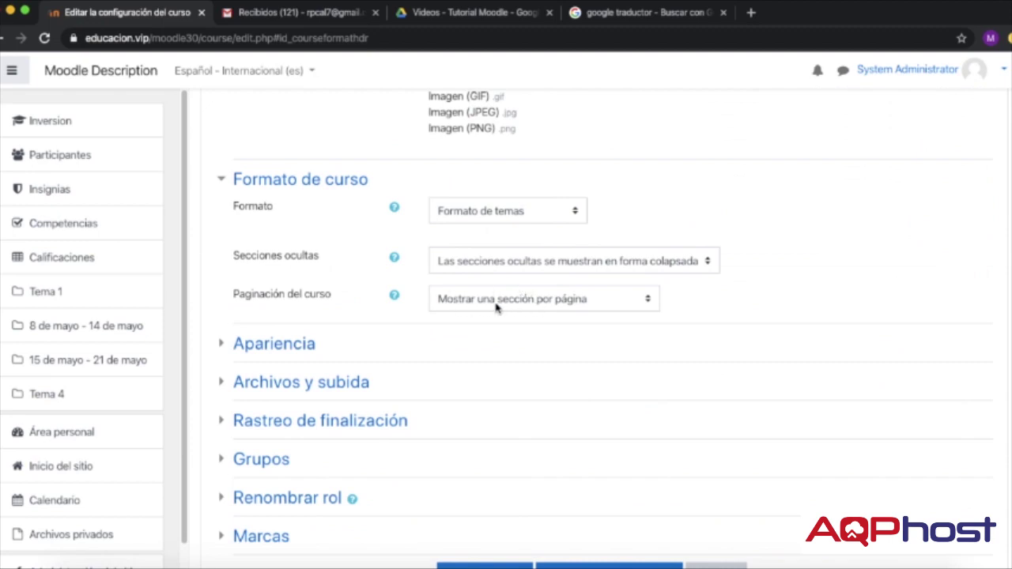
Step: Set the course pagination to "Mostrar todas las secciones en una página", save the changes and display the course
click(551, 307)
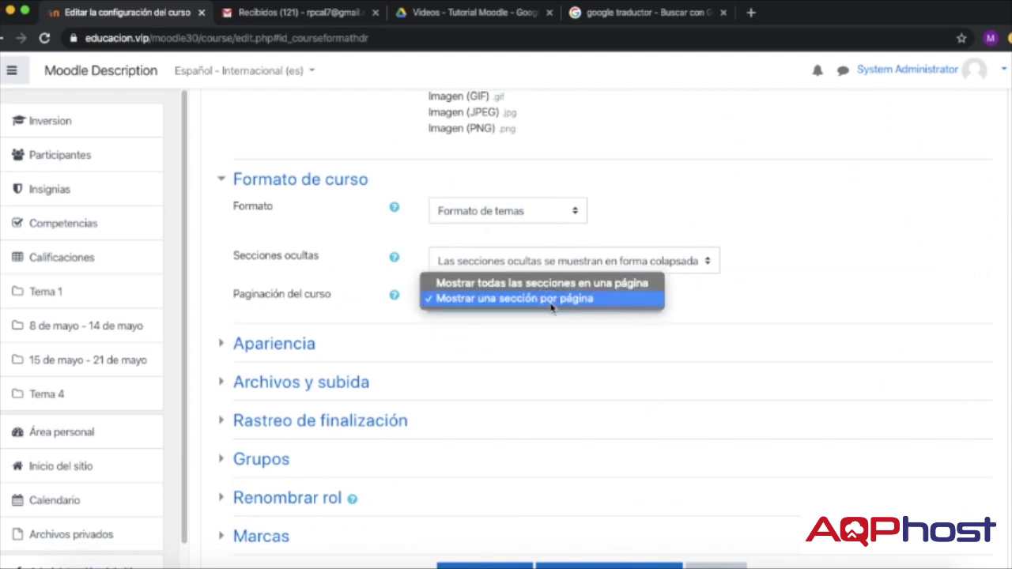
click(480, 283)
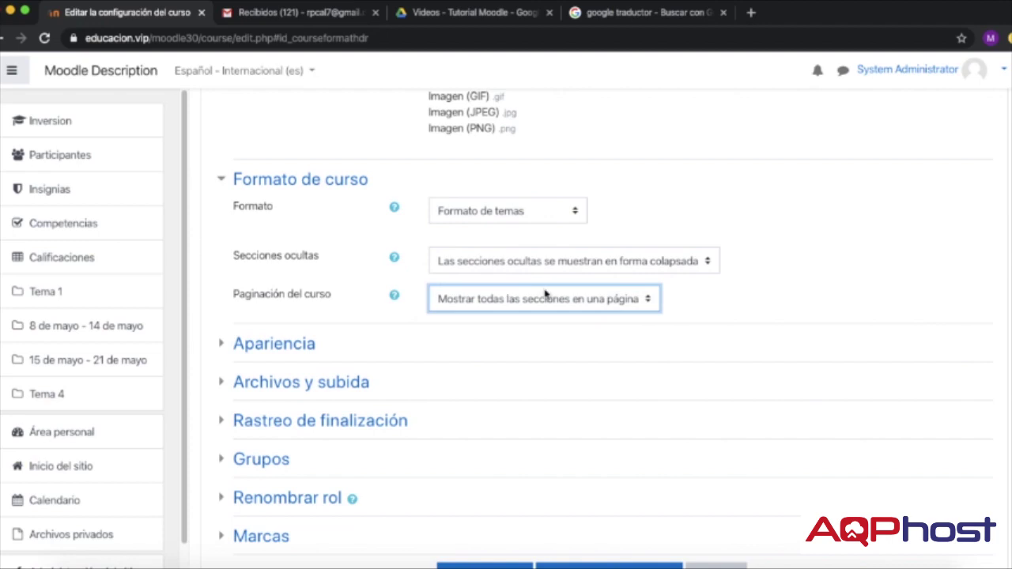
scroll(463, 304, down, 3)
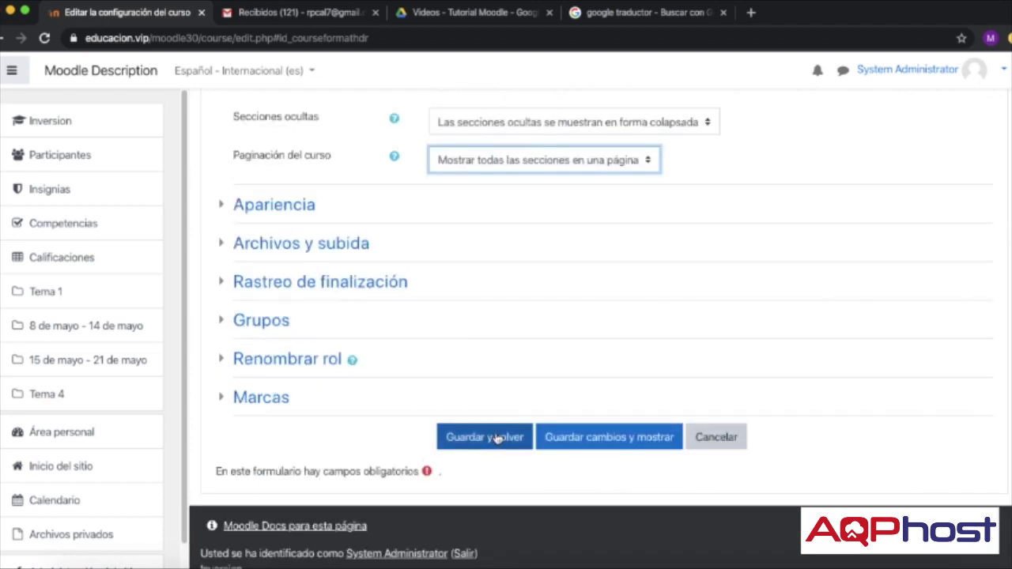
click(581, 441)
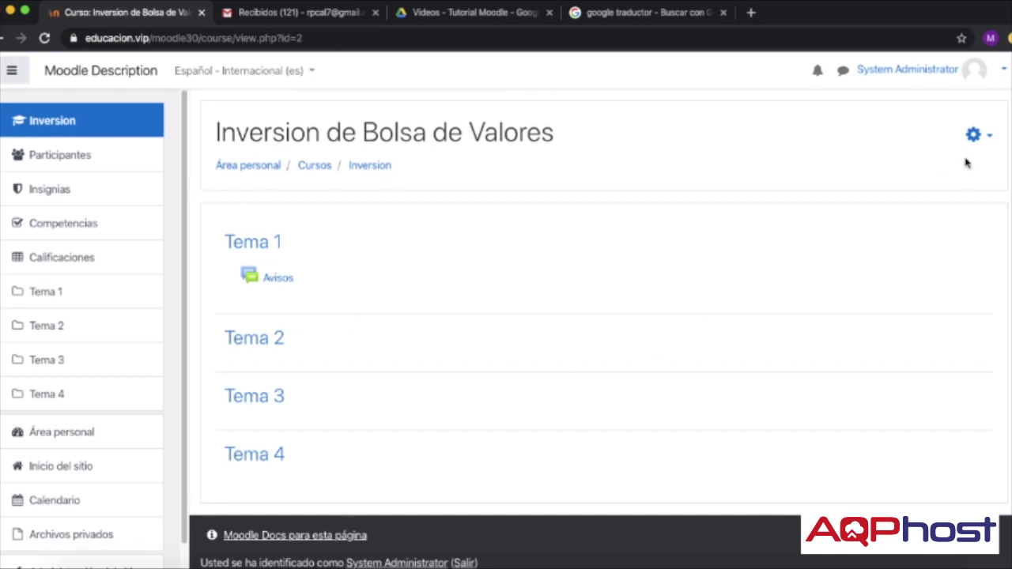
Step: Turn on course editing and move the Avisos forum from Tema 1 up into the untitled general section
click(990, 139)
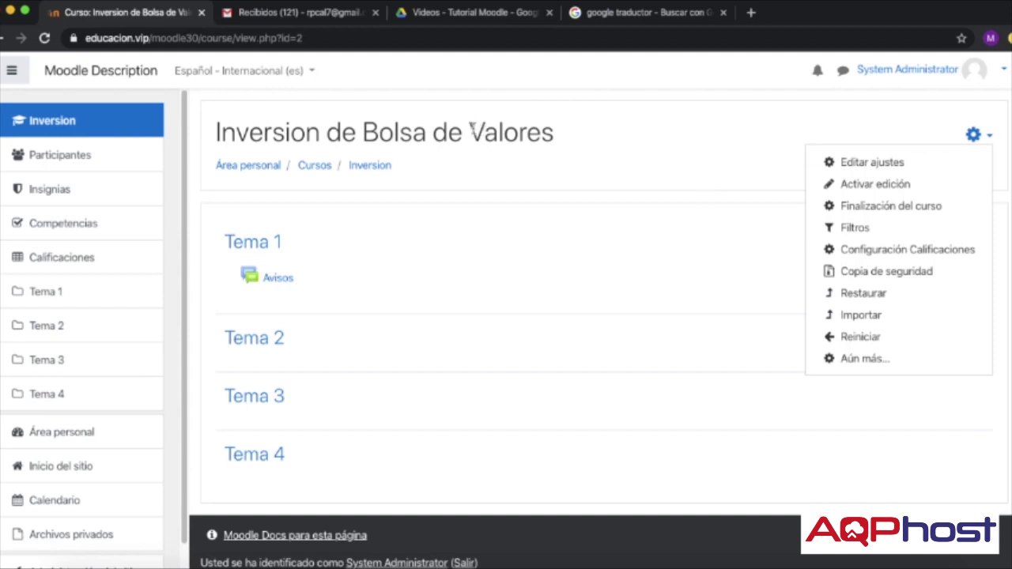
click(400, 199)
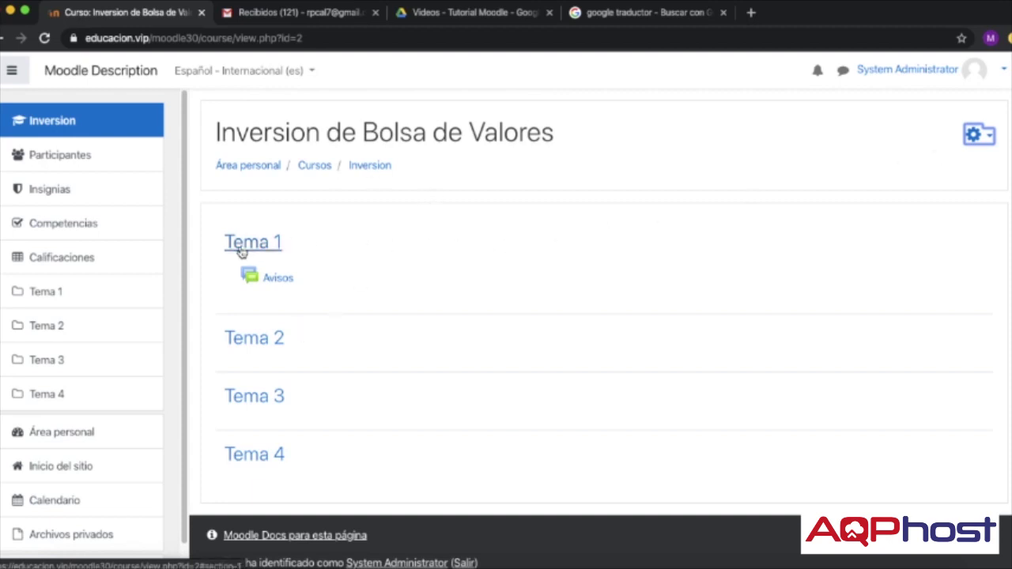
click(979, 135)
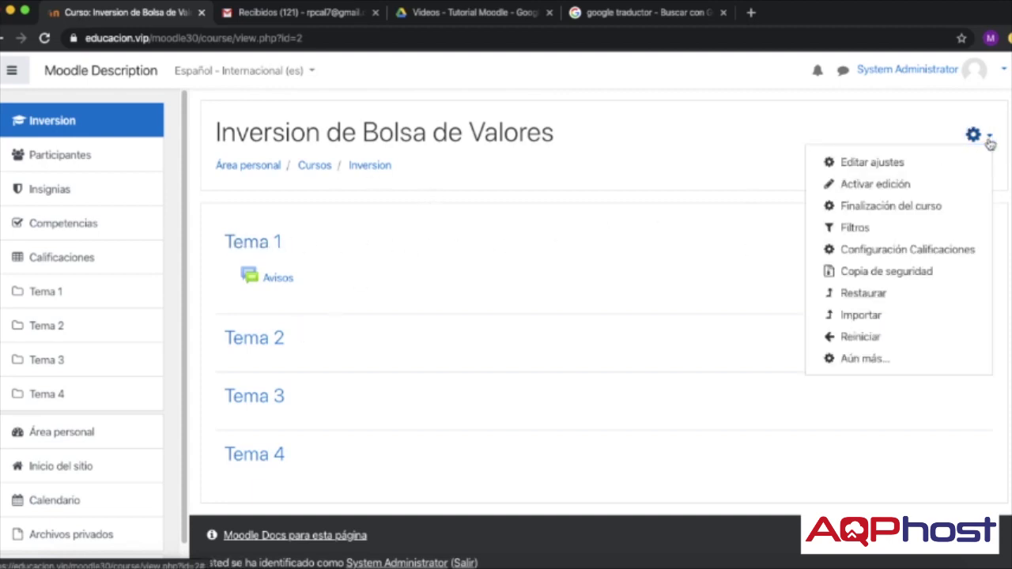
click(847, 190)
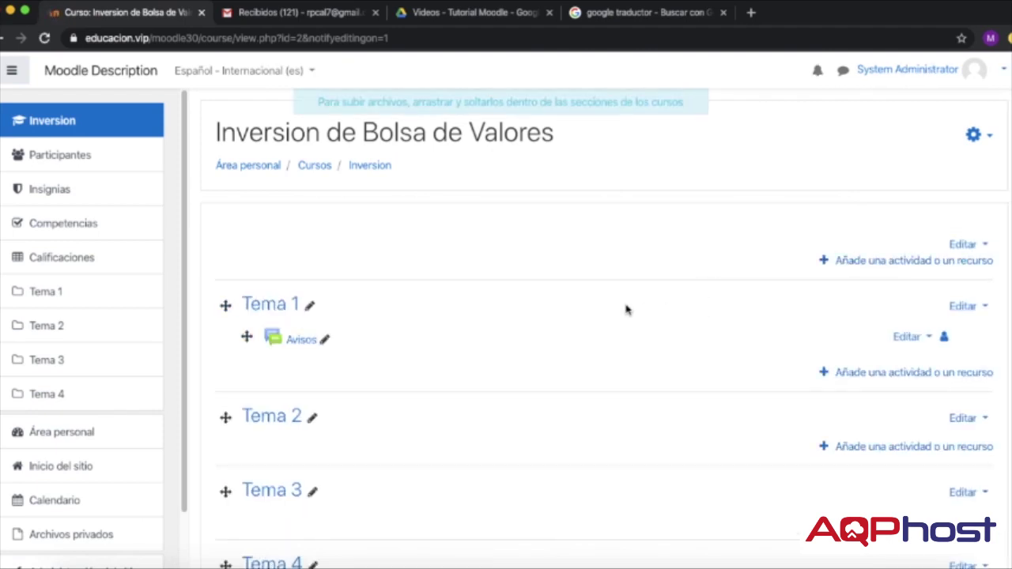
scroll(316, 340, down, 1)
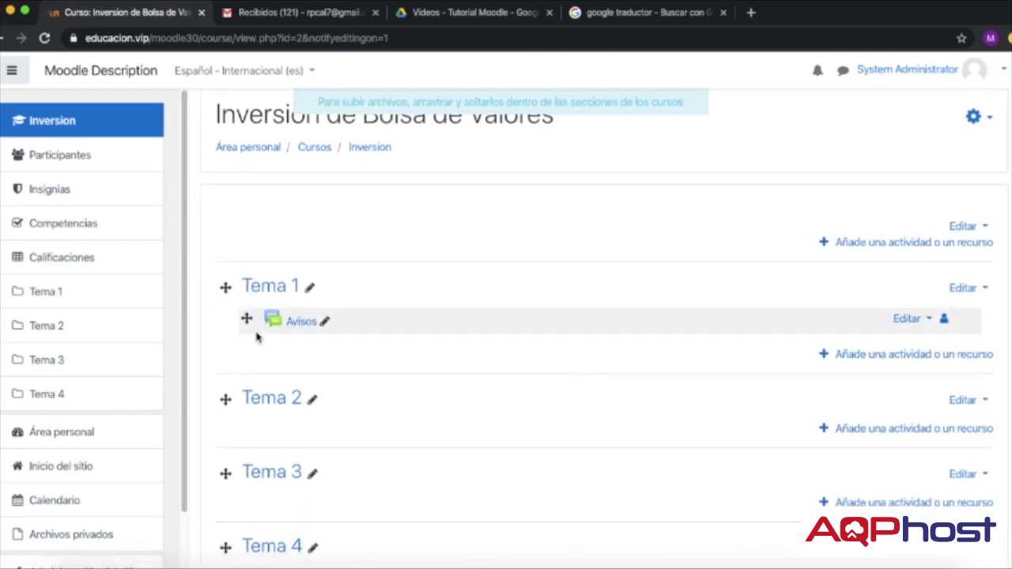
drag(247, 319, 233, 228)
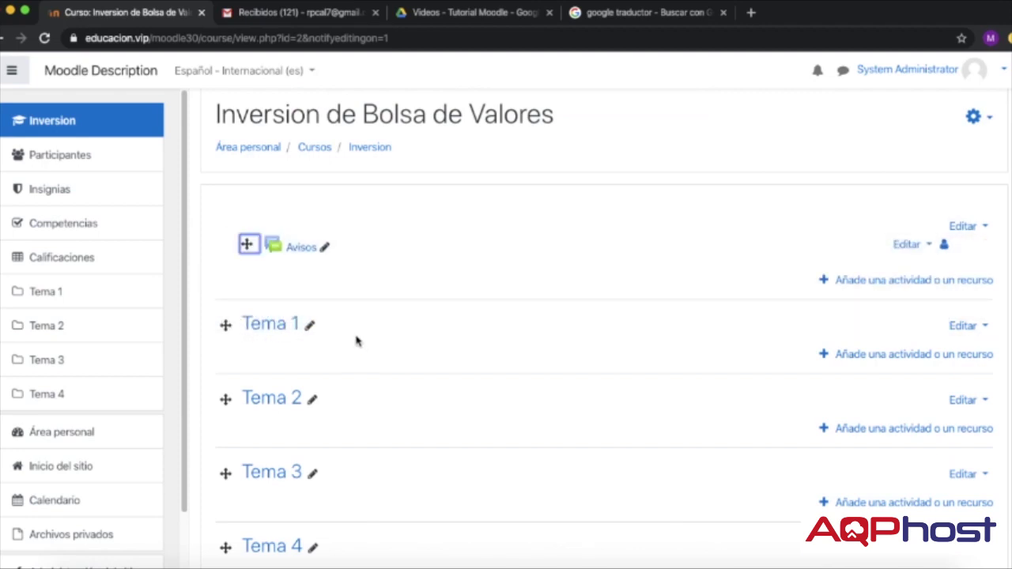
Step: Rename the Tema 1 section as "Fondo Monetario Internacional"
click(309, 329)
text(funda)
key(BackSpace)
key(BackSpace)
key(BackSpace)
key(BackSpace)
text(Fondo)
text( Monteraio)
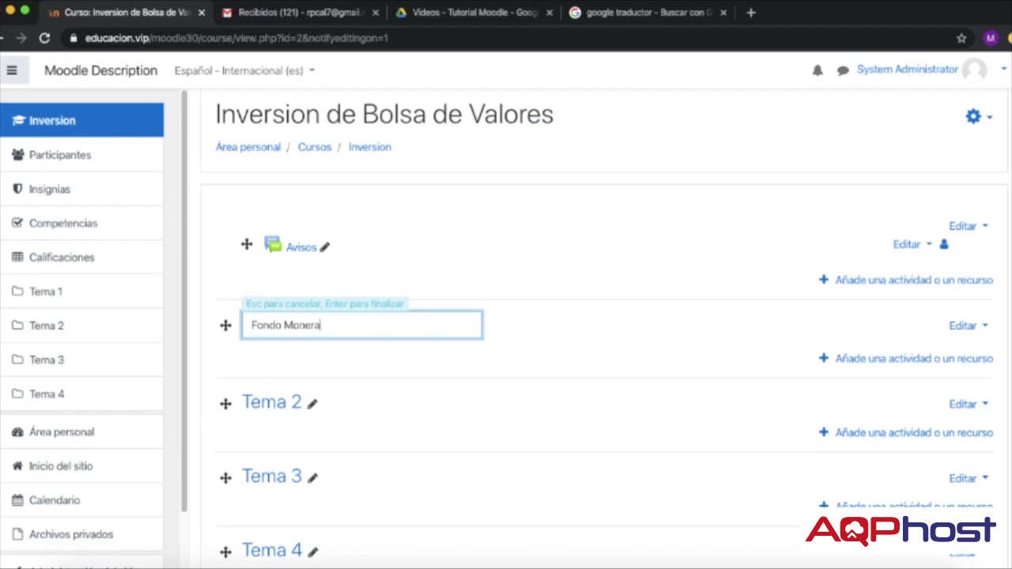
text( internacional)
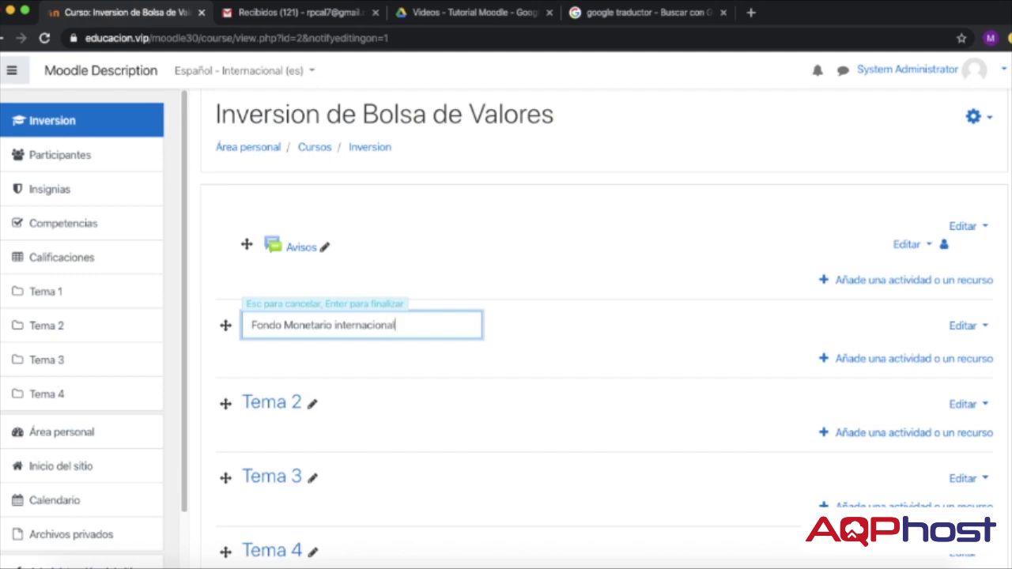
double_click(336, 325)
click(336, 326)
key(Return)
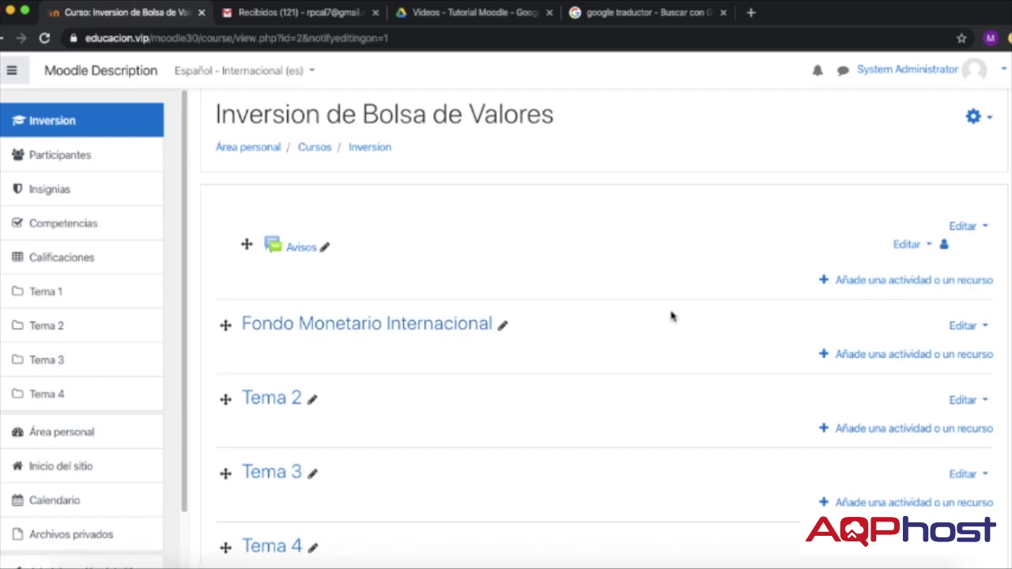
Step: Write the Fondo Monetario Internacional section's summary: "Aqui se verá un resumen del rol que cumple esta intitución en la gestión de la bolsa de valores"
click(984, 327)
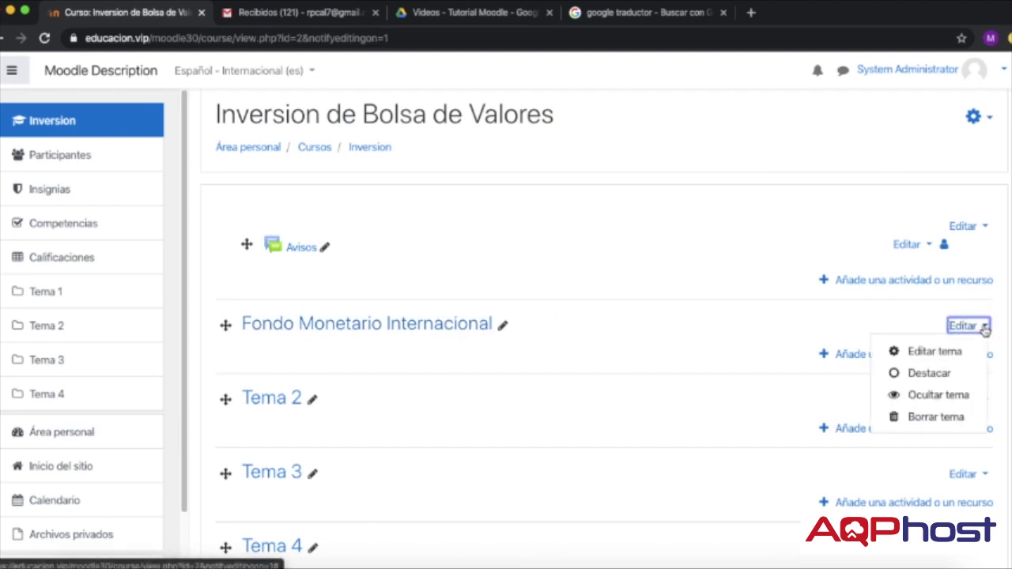
click(929, 353)
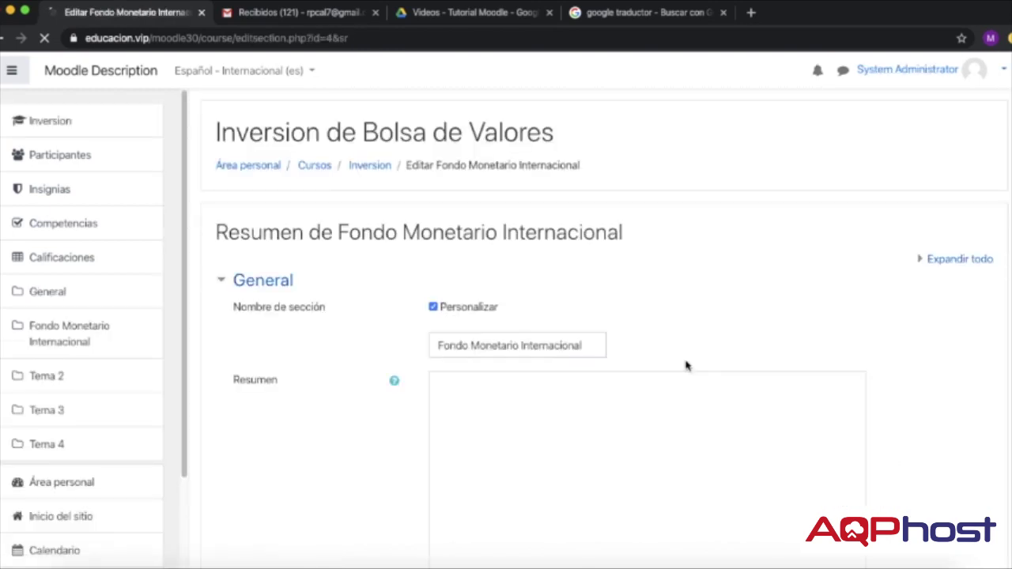
click(485, 439)
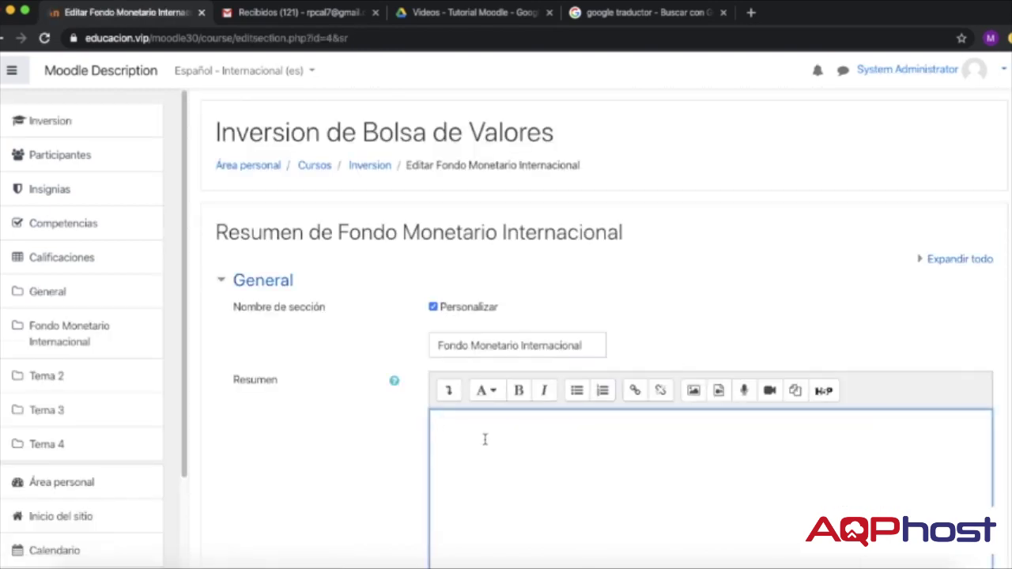
text(Inst)
text( se ver)
text(á una)
text( descr)
text( resumen de)
text(l ro)
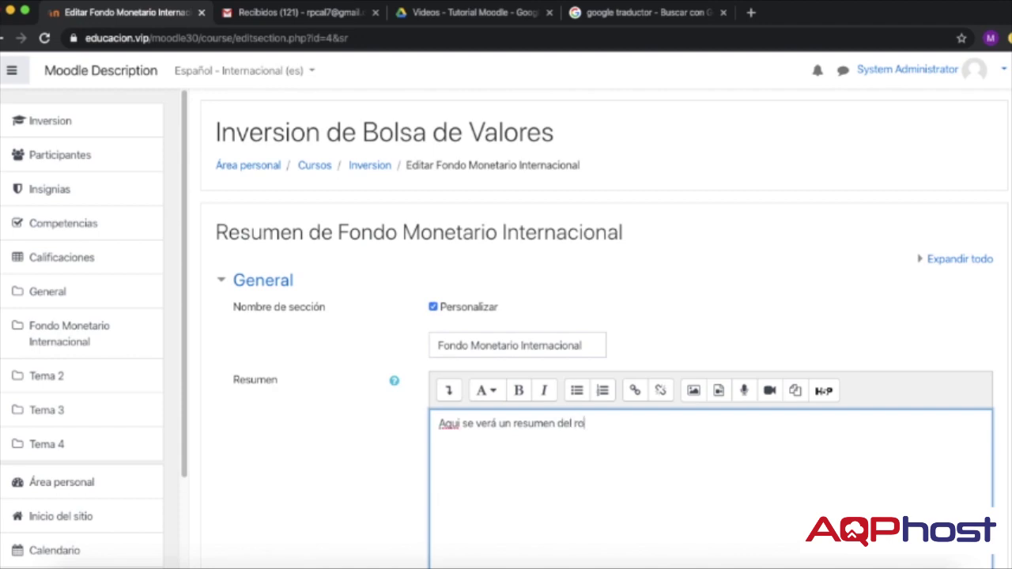
text(l que cumple esta intitución )
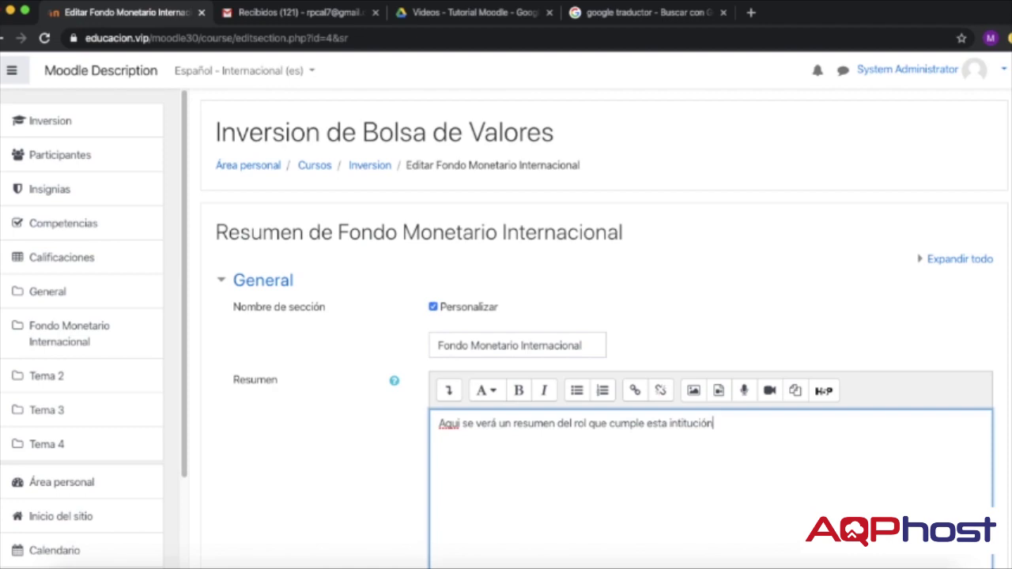
text(en la gestión de la bolsa de valores)
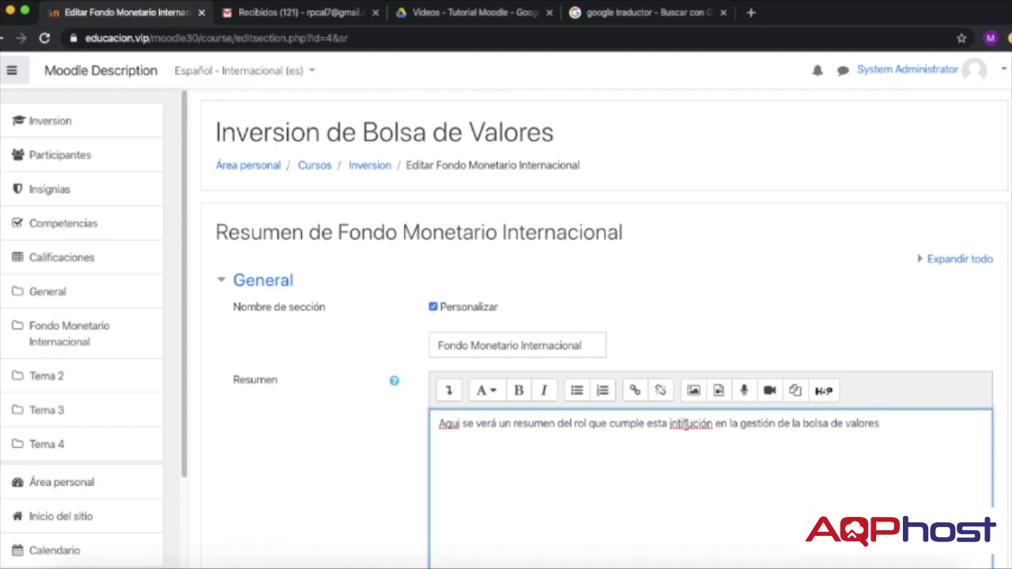
Step: Correct the summary's misspelled words to "institución" and "Aquí", and save the section changes
click(677, 423)
text(s)
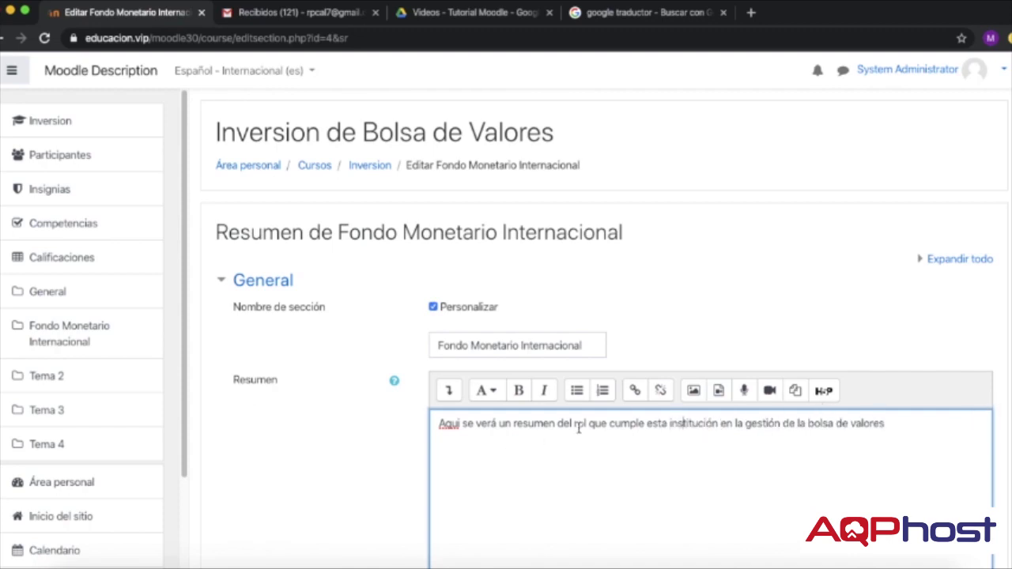
click(461, 425)
key(BackSpace)
text(í)
scroll(581, 452, down, 4)
click(456, 428)
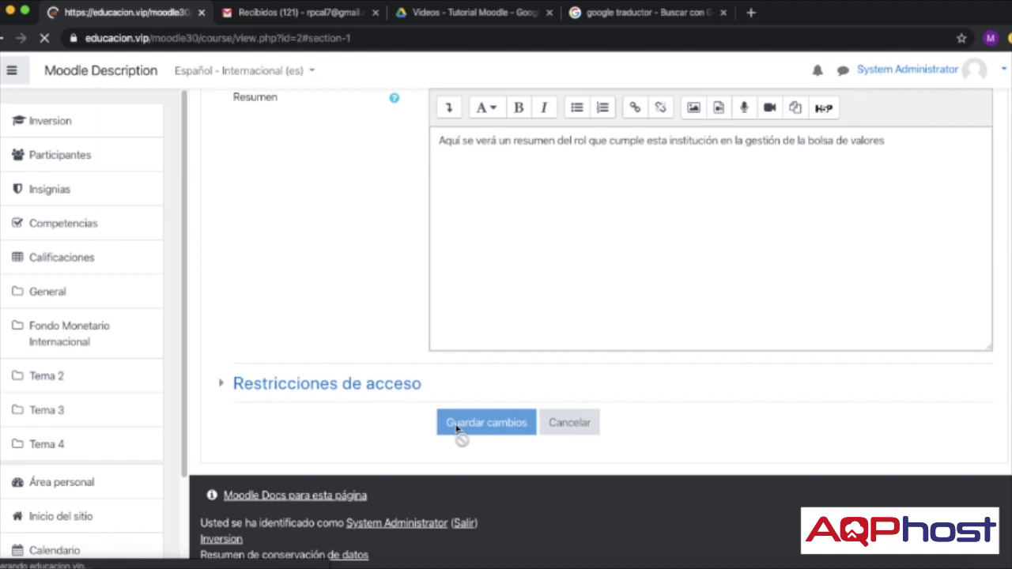
scroll(422, 294, up, 3)
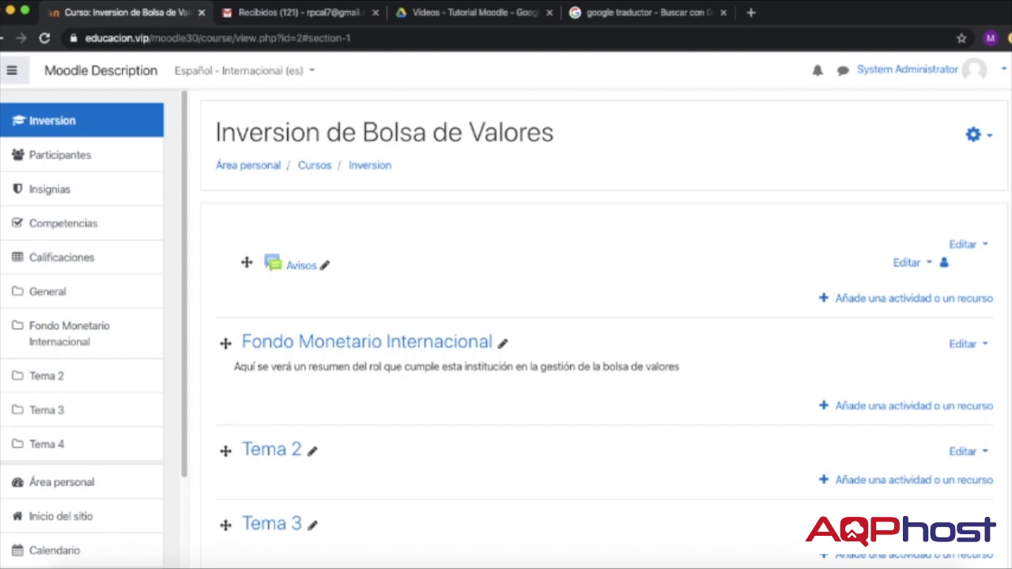
Step: Start adding a Cuestionario activity to the Fondo Monetario Internacional section
click(898, 407)
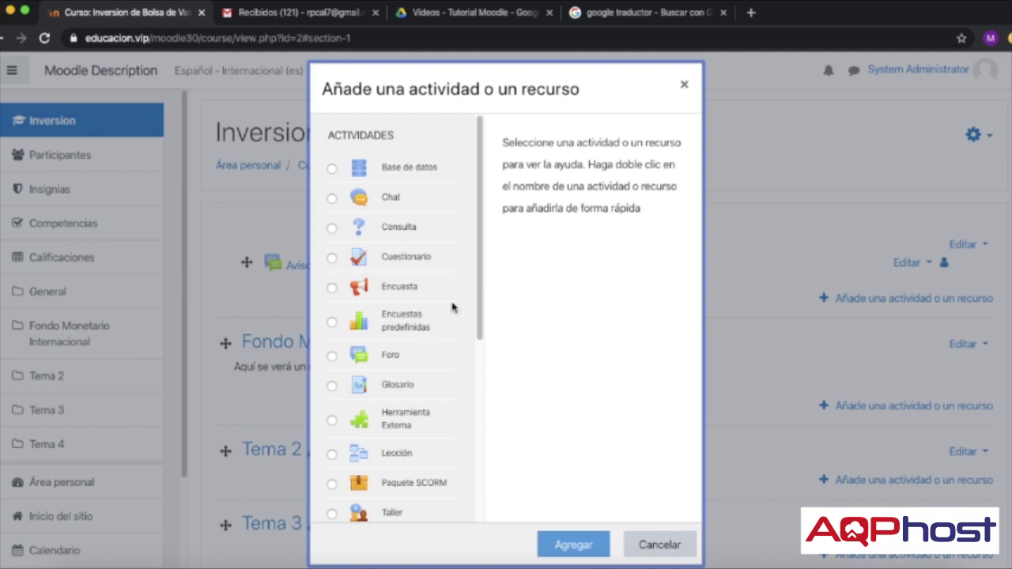
click(333, 262)
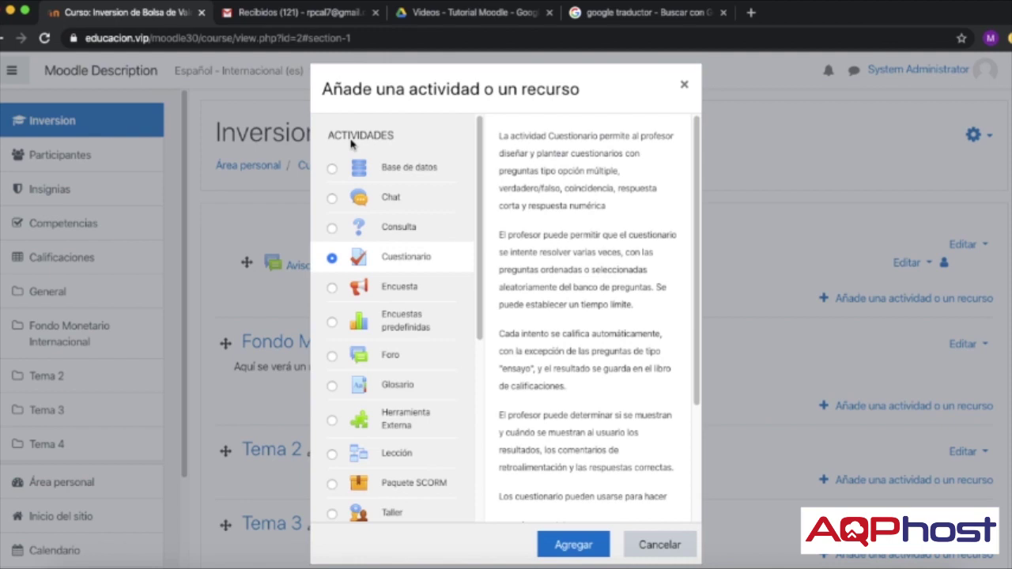
click(572, 549)
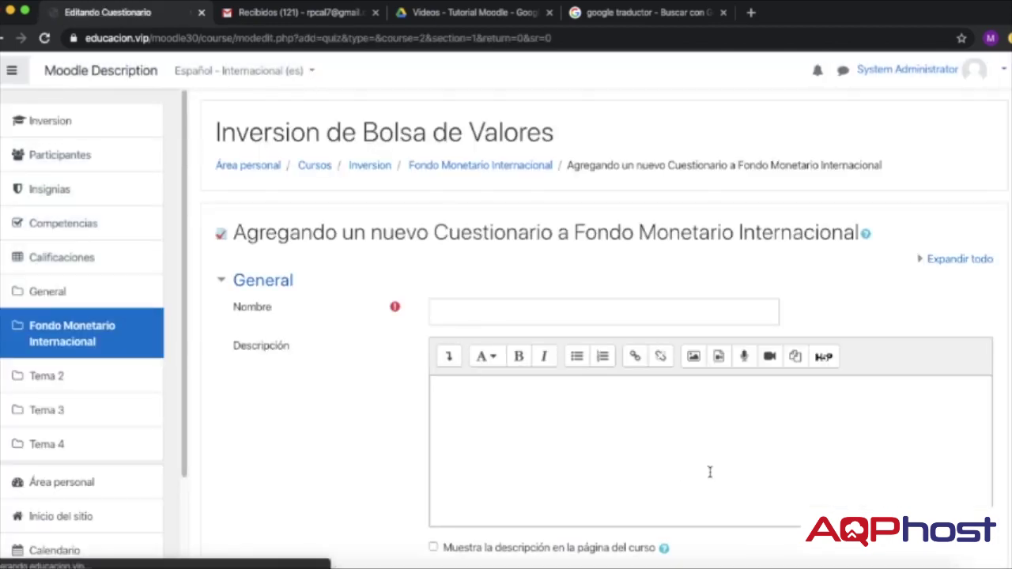
Step: Name the new quiz "Repaso de final de curso", then save and display it
scroll(339, 454, down, 10)
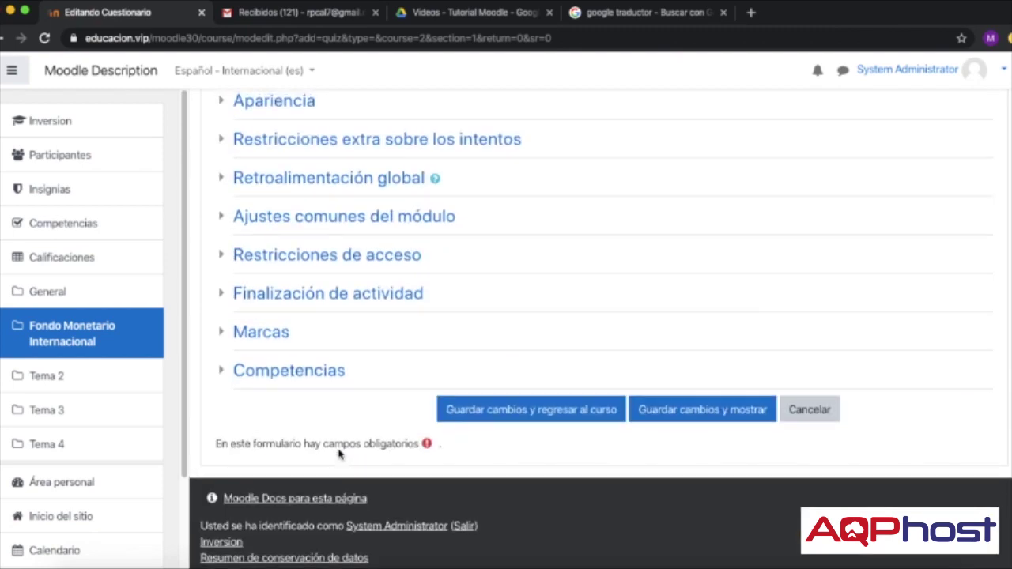
scroll(339, 454, up, 10)
click(456, 313)
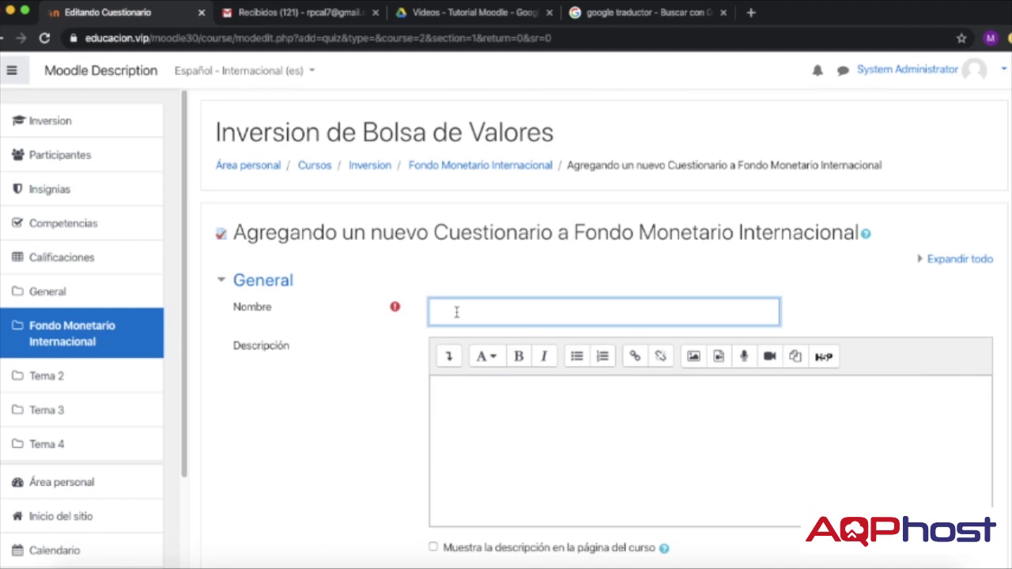
text(Rea)
text(aso d)
text(e final de curso)
scroll(681, 380, down, 10)
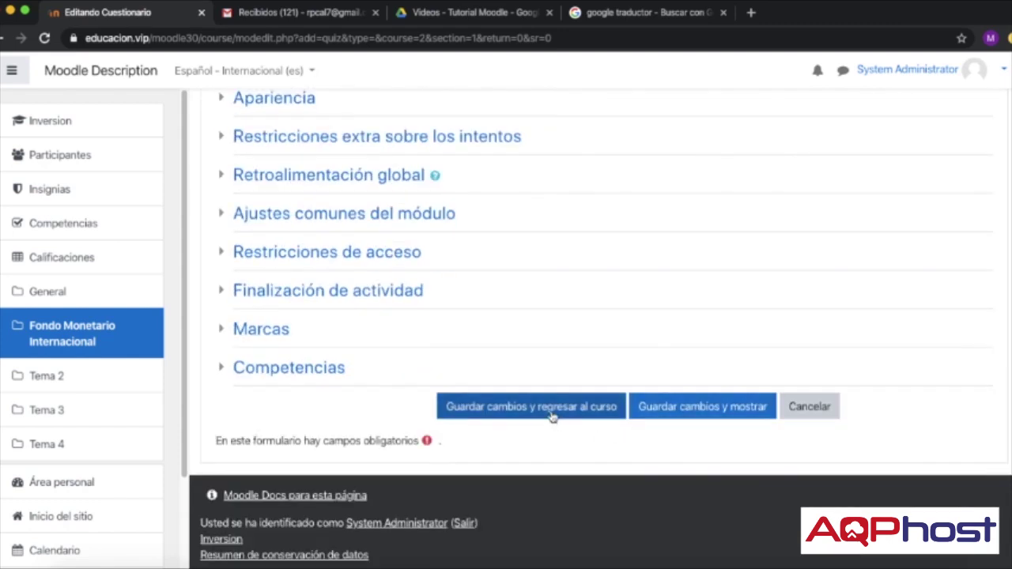
click(707, 409)
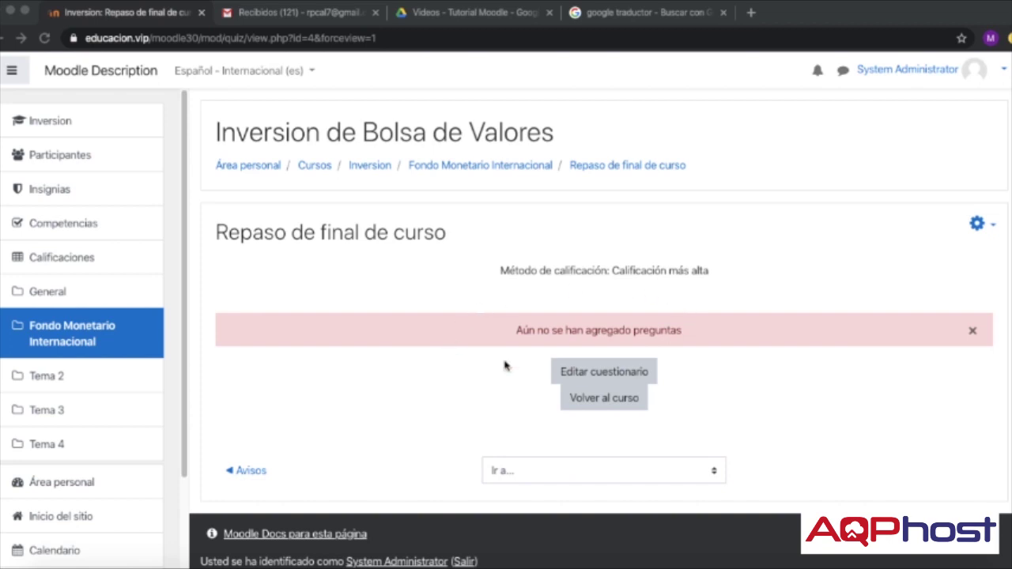
Step: Return to the course page and rename the Tema 2 section as "El Dolar"
click(591, 405)
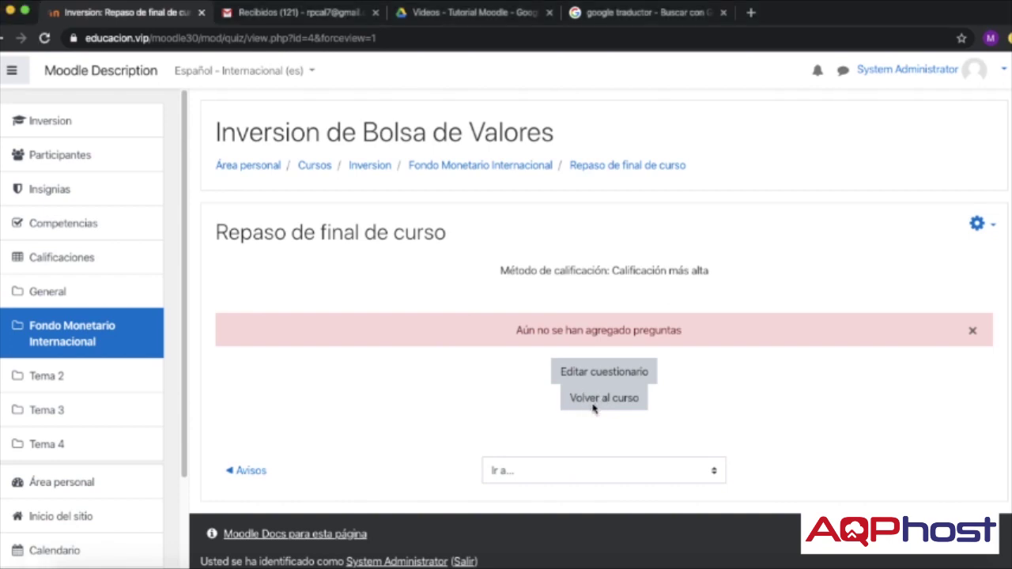
click(595, 402)
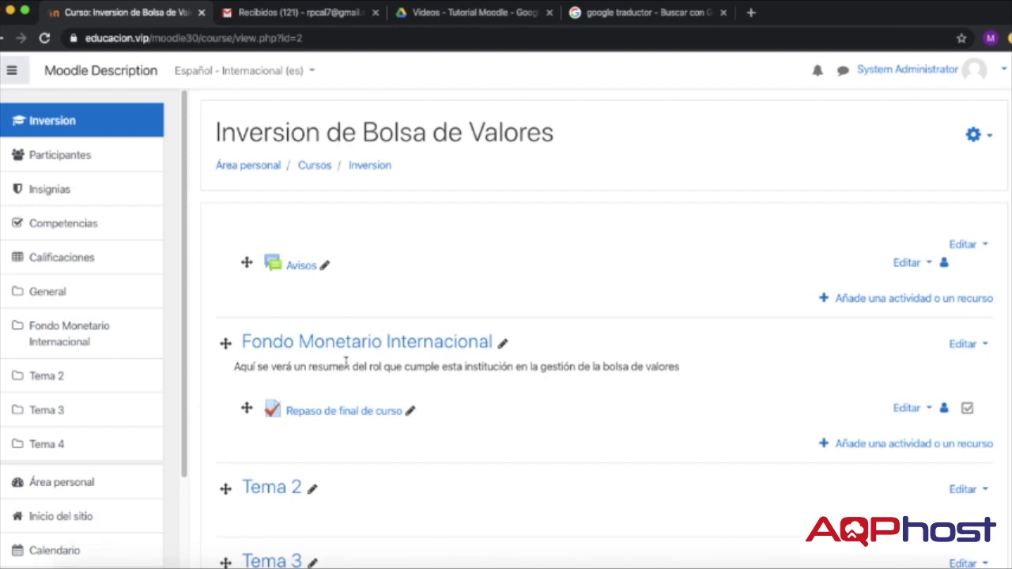
scroll(470, 481, down, 2)
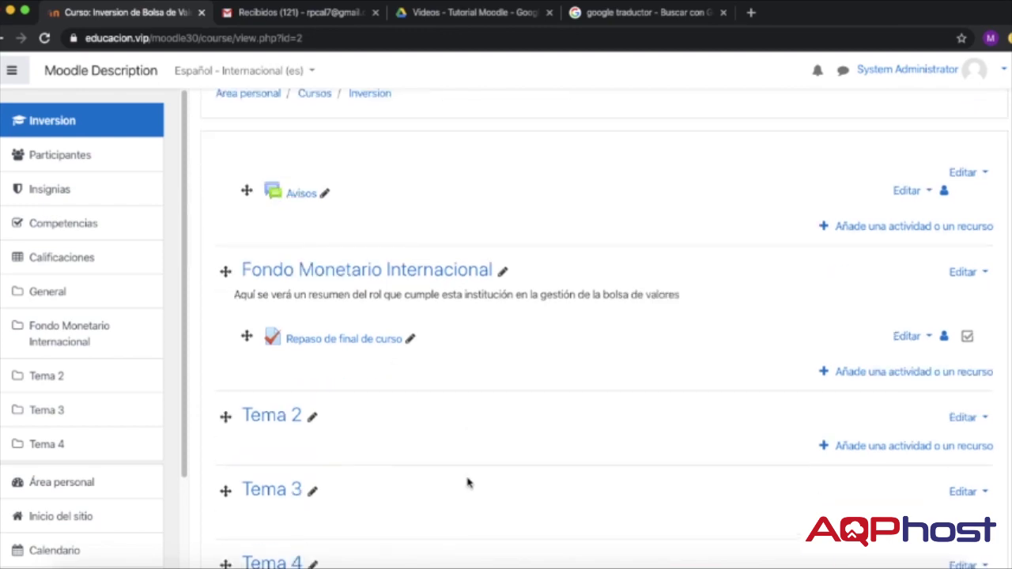
click(310, 421)
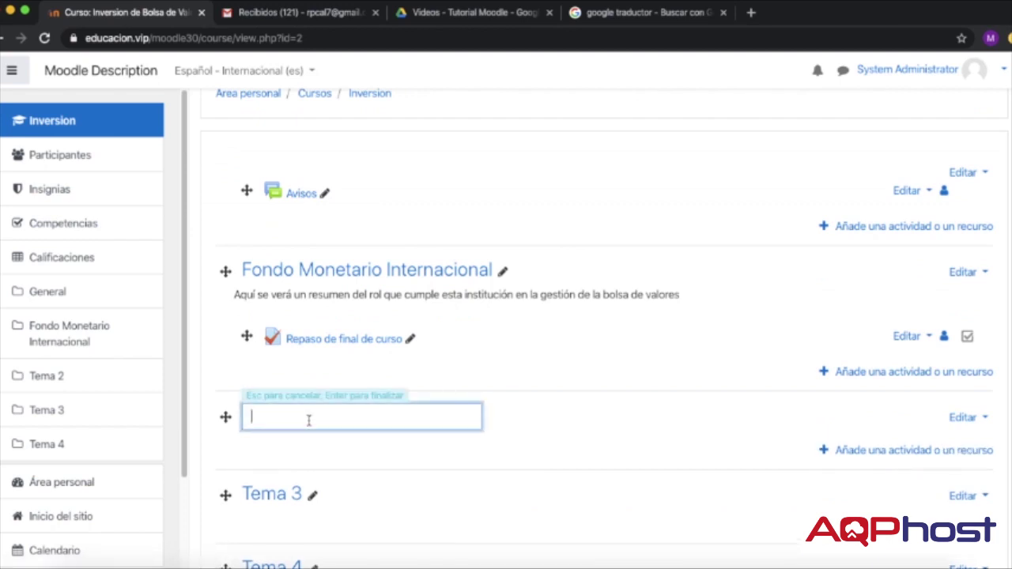
text(El Dolar)
key(Return)
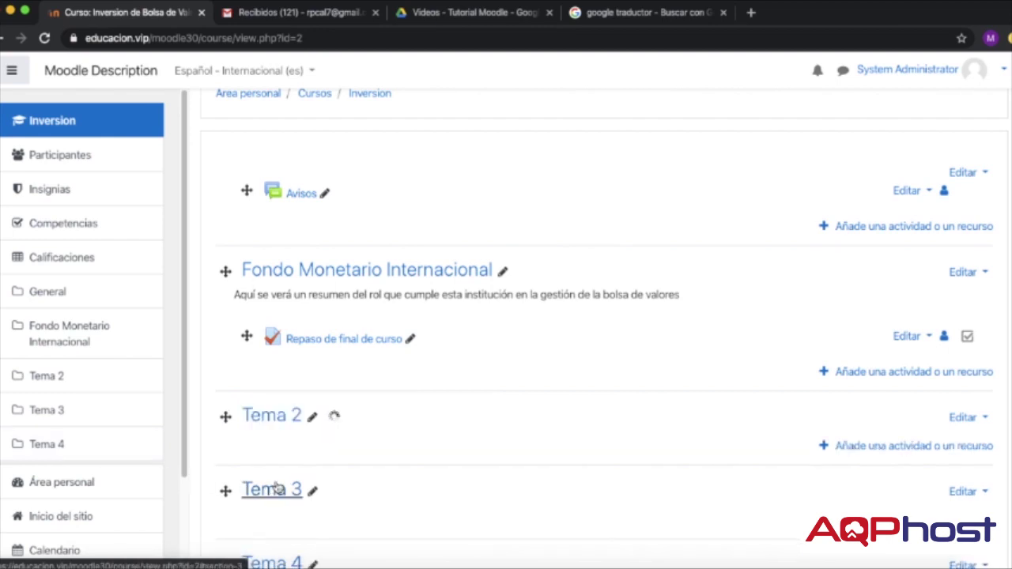
Step: Start adding a URL resource to the El Dolar section
click(909, 448)
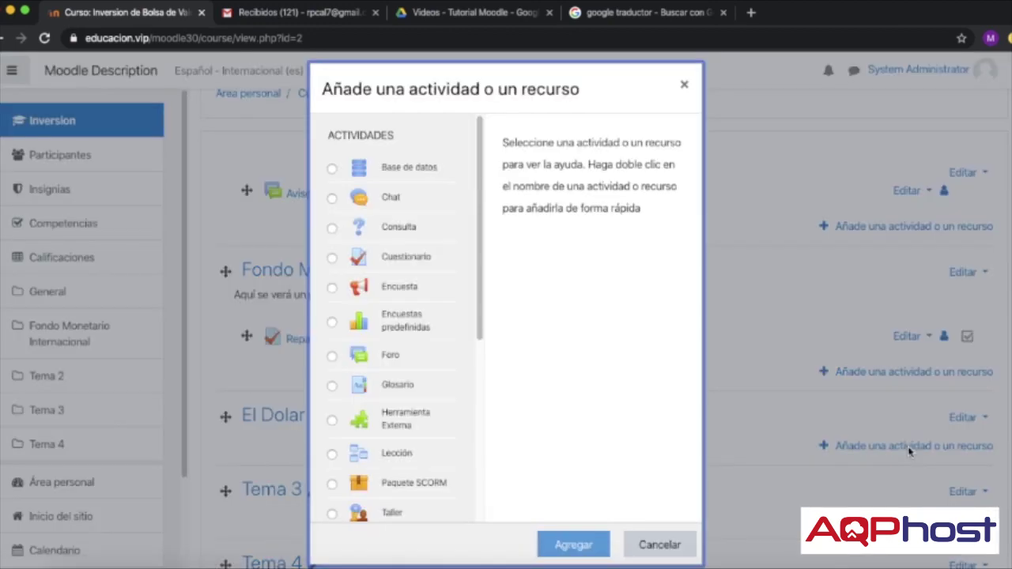
drag(480, 272, 482, 511)
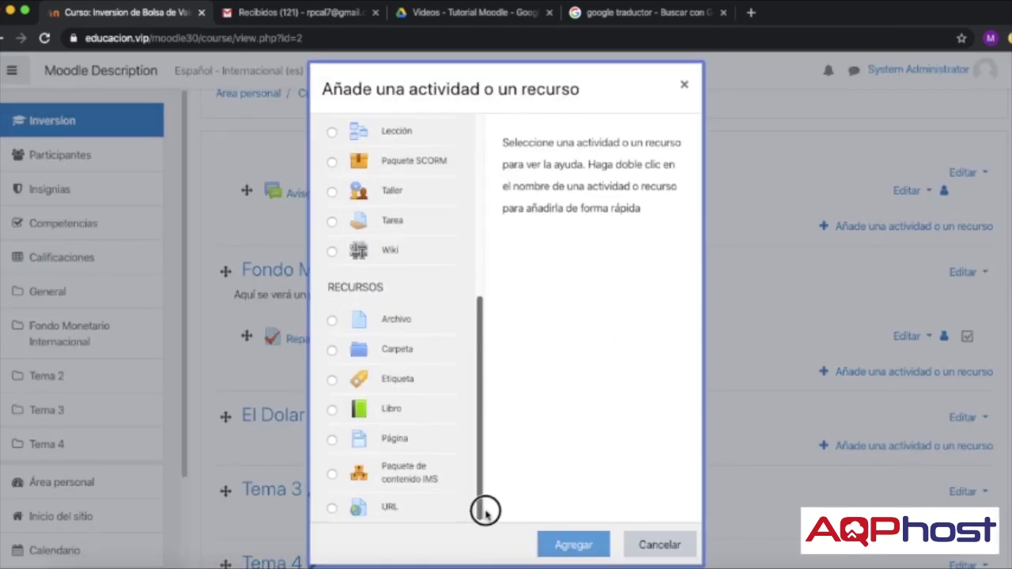
click(334, 513)
click(560, 547)
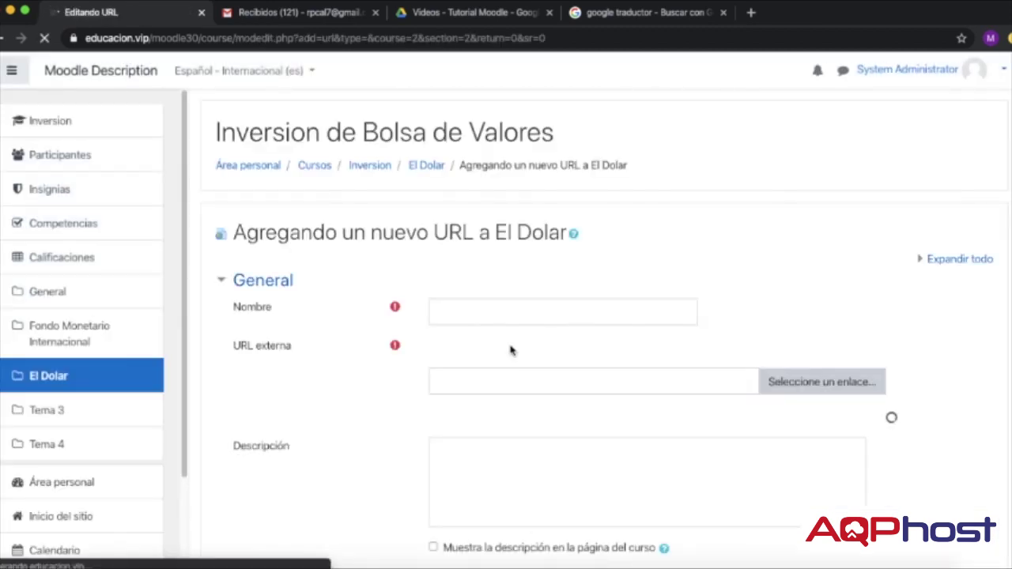
click(484, 314)
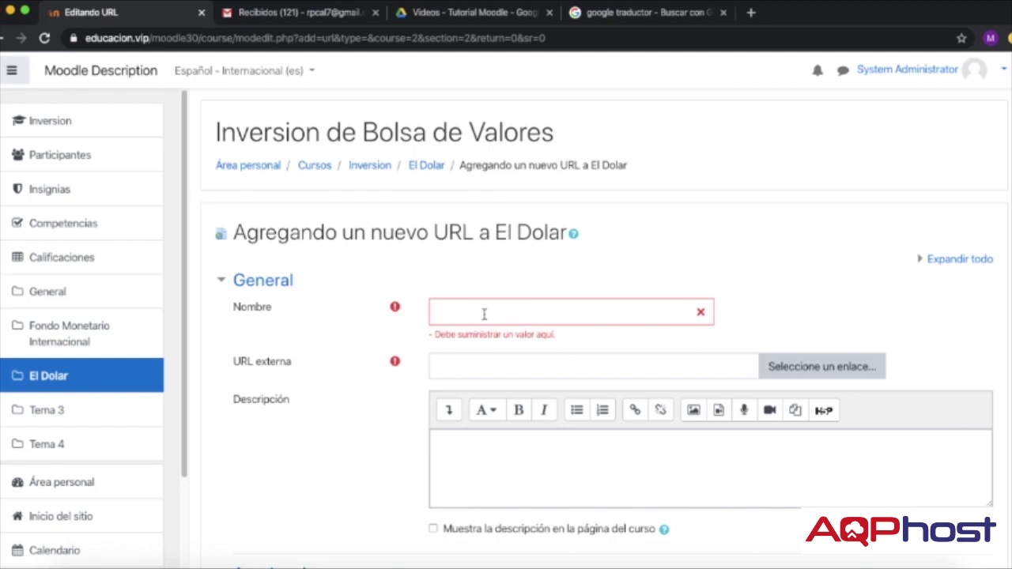
click(484, 314)
text(B)
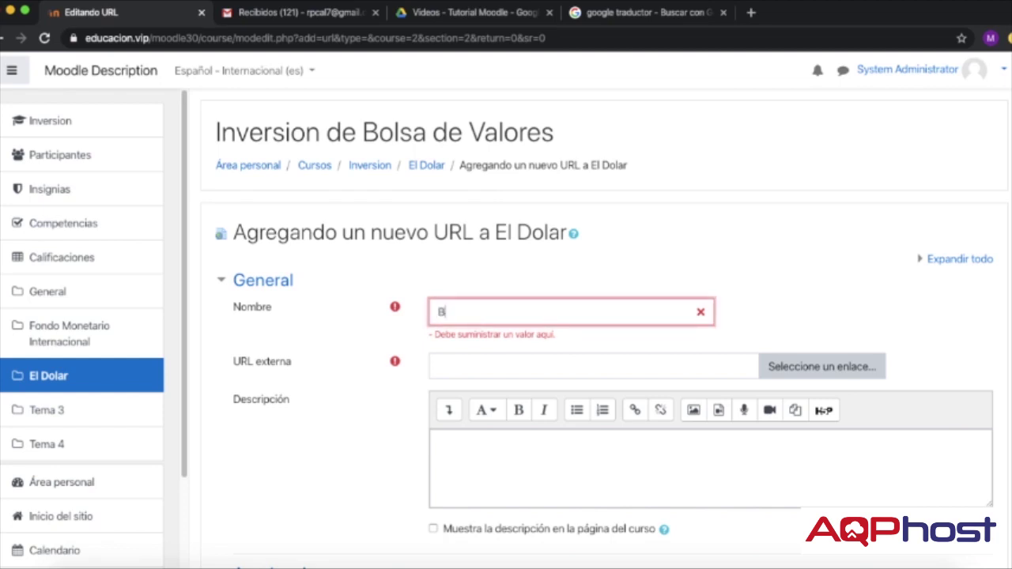
text(anca y Seguros)
click(522, 370)
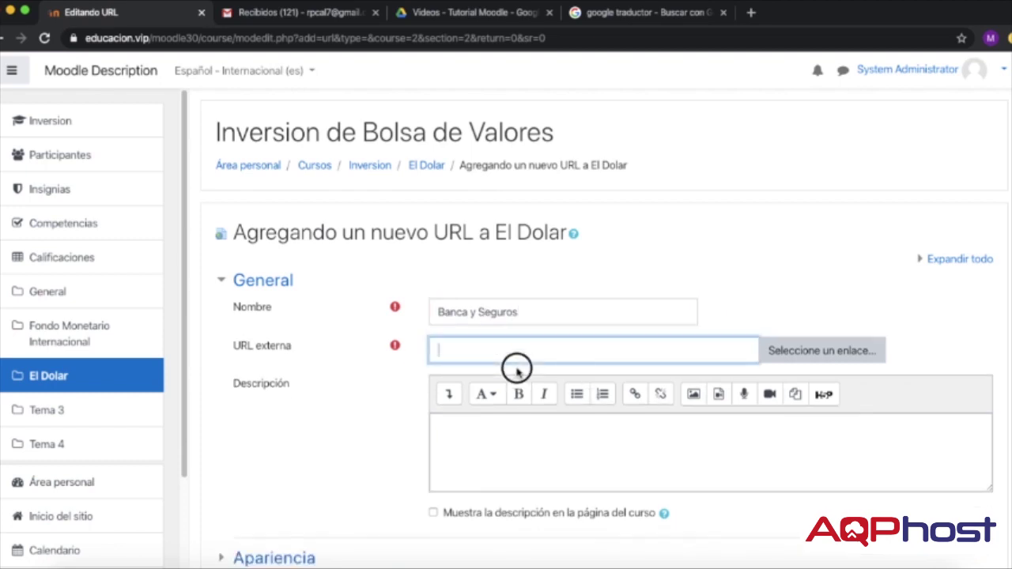
text(www.bancayseguros.com)
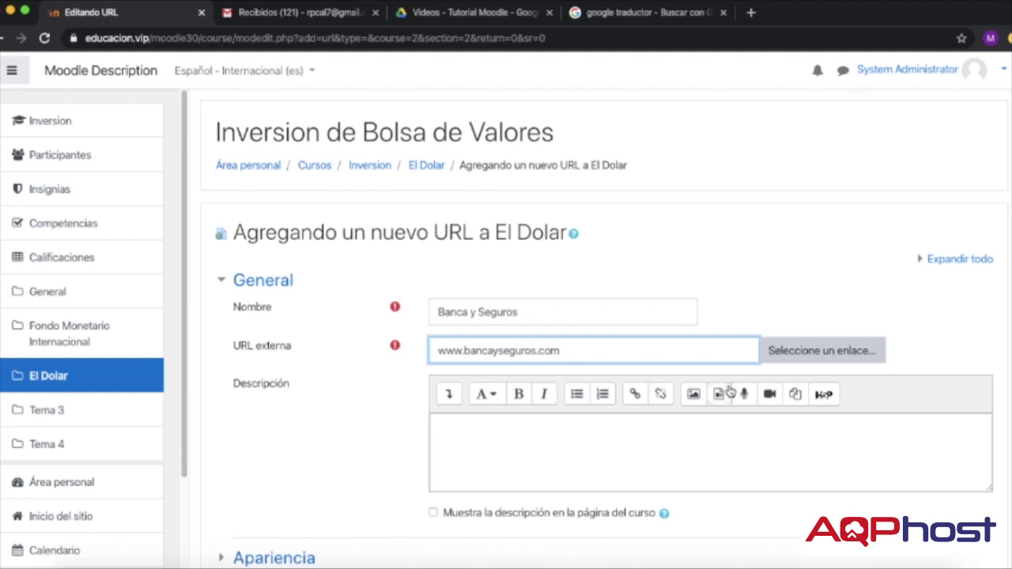
scroll(598, 480, down, 1)
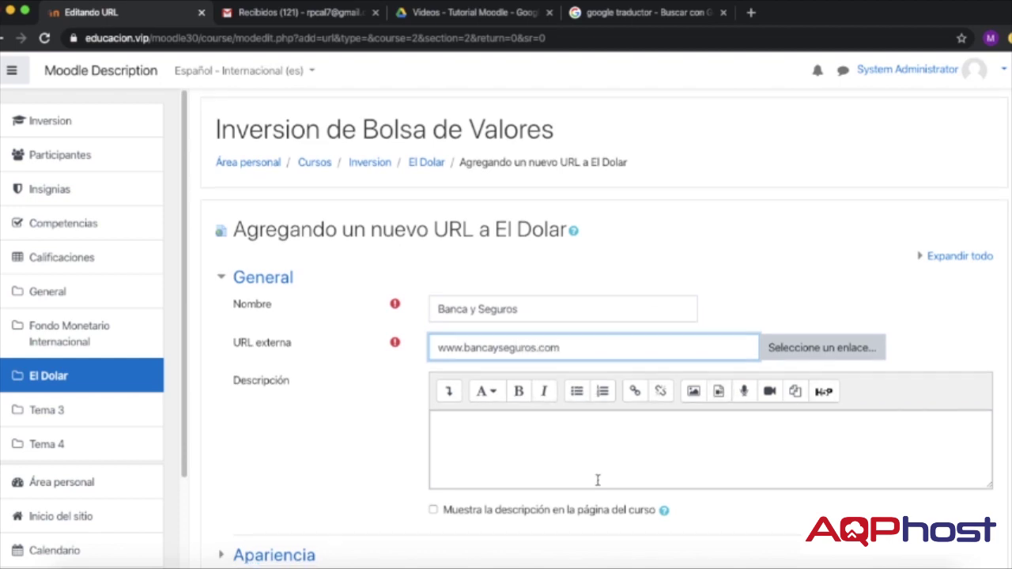
scroll(598, 480, down, 10)
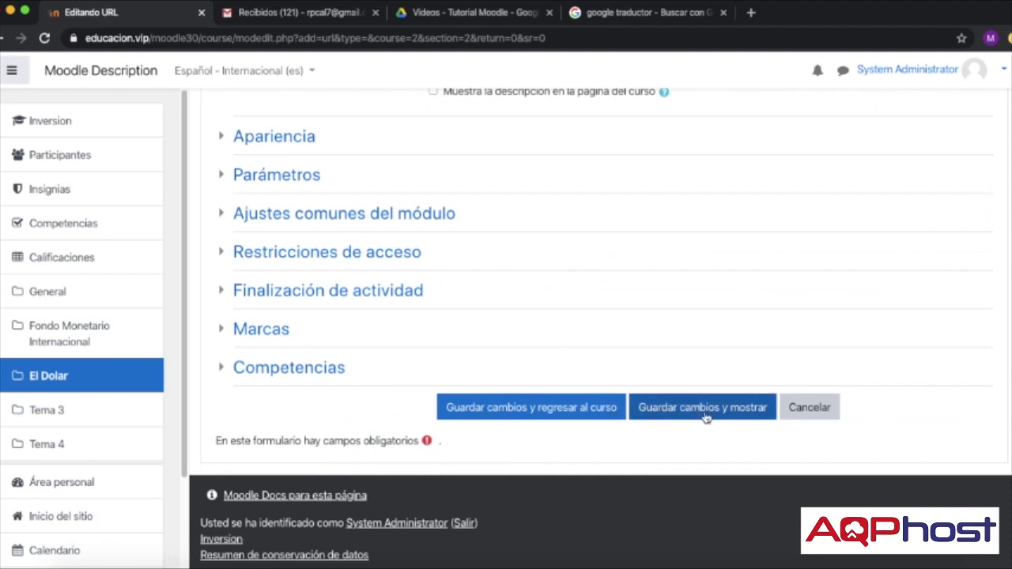
click(703, 408)
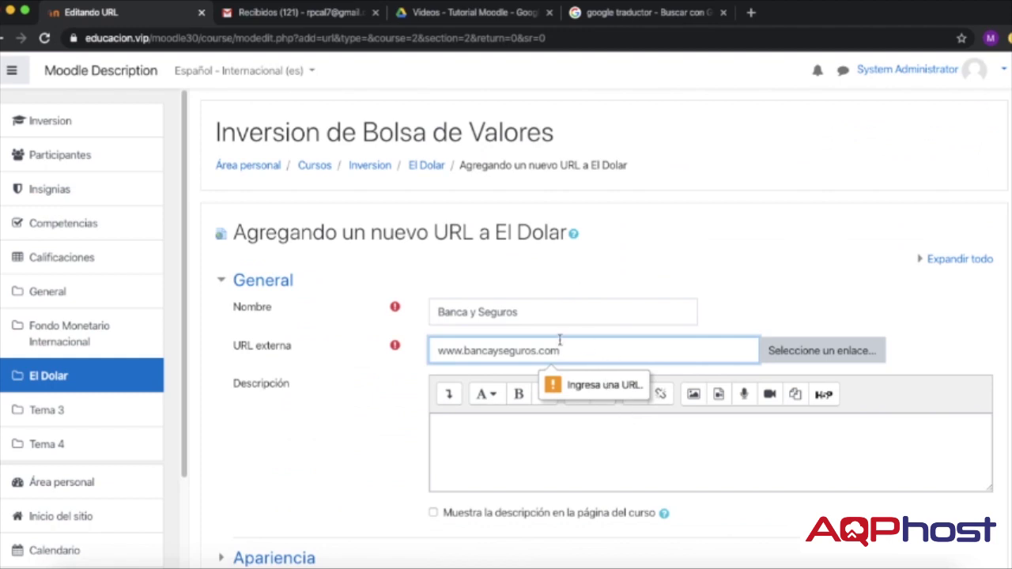
click(439, 353)
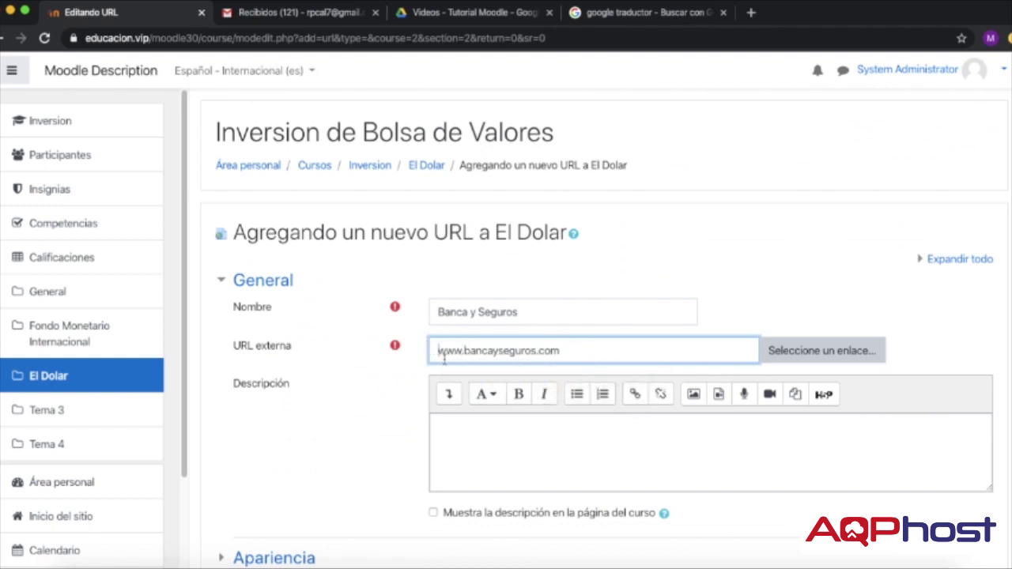
text(http://)
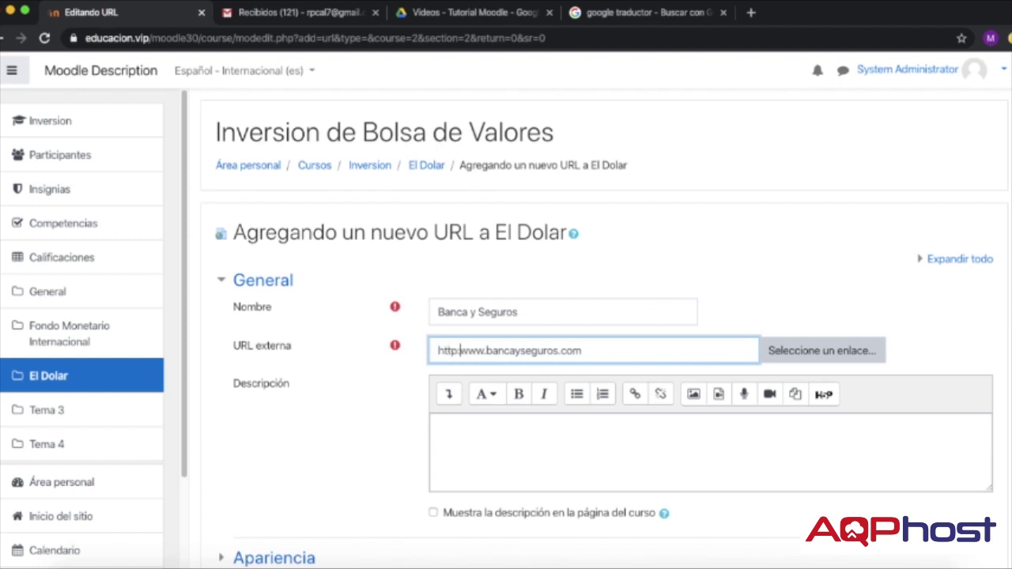
scroll(601, 395, down, 5)
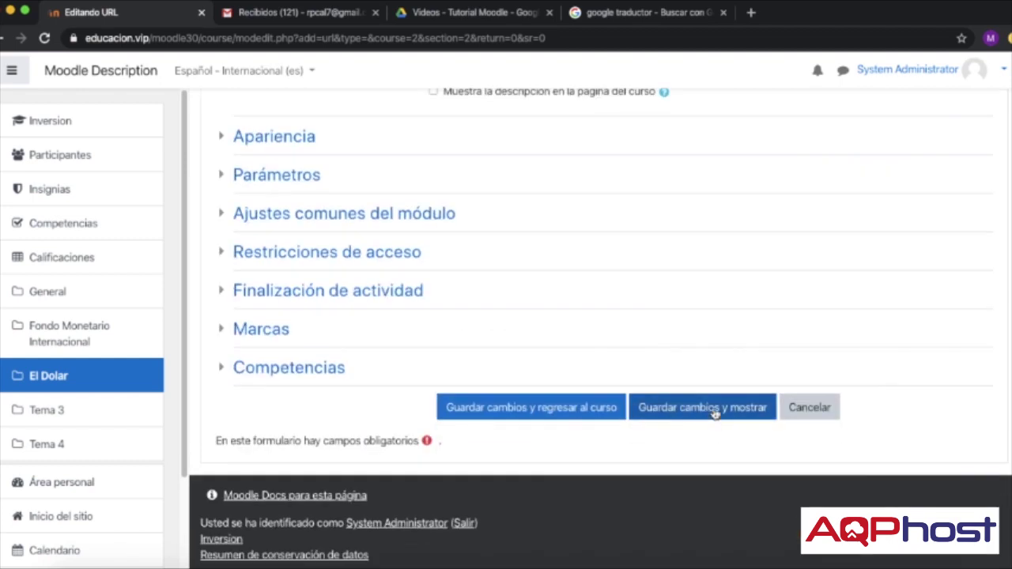
click(714, 407)
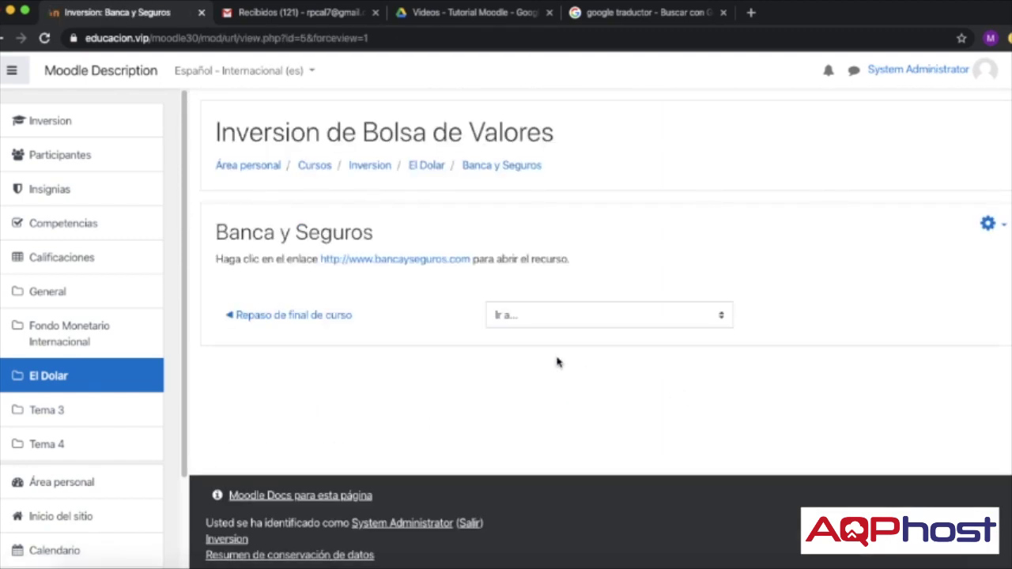
Step: Return to the course page and delete the El Dolar section together with the activities it contains
click(372, 167)
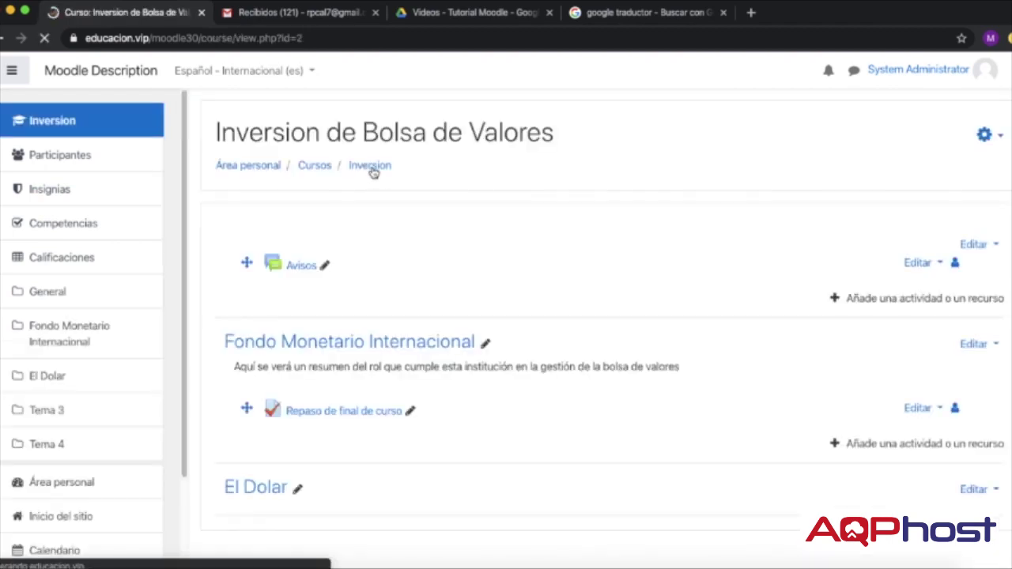
scroll(430, 441, down, 3)
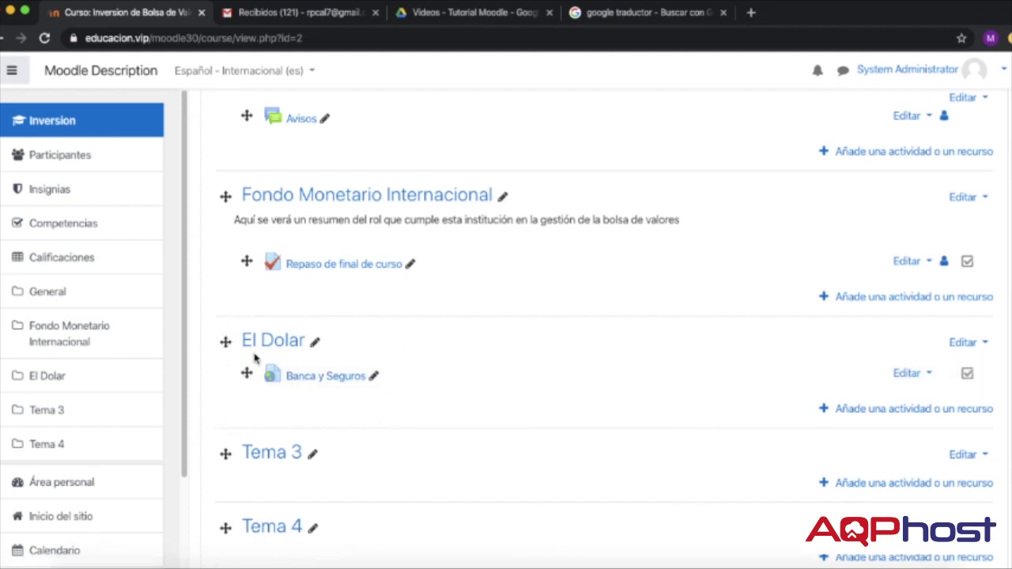
click(984, 343)
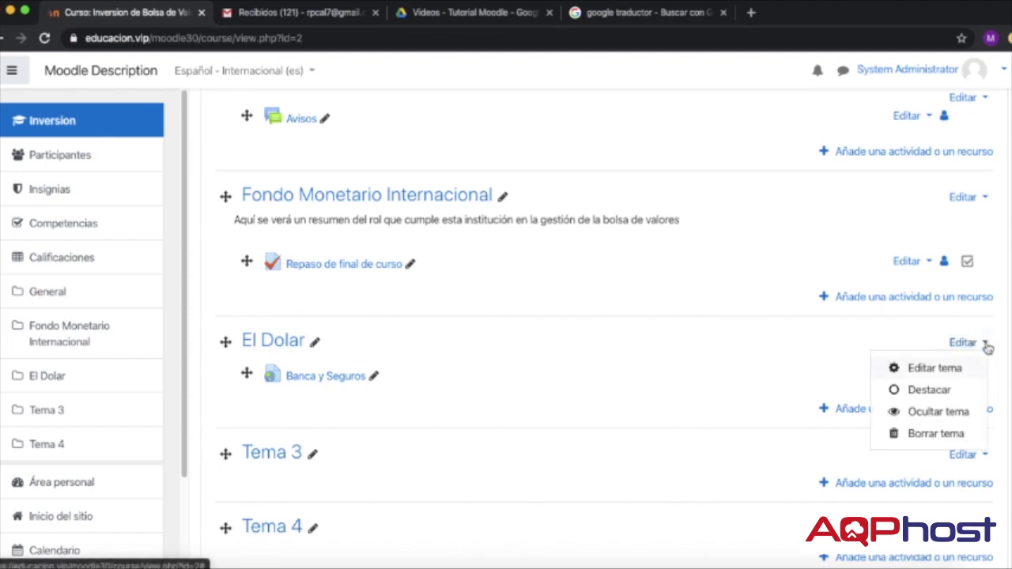
click(922, 439)
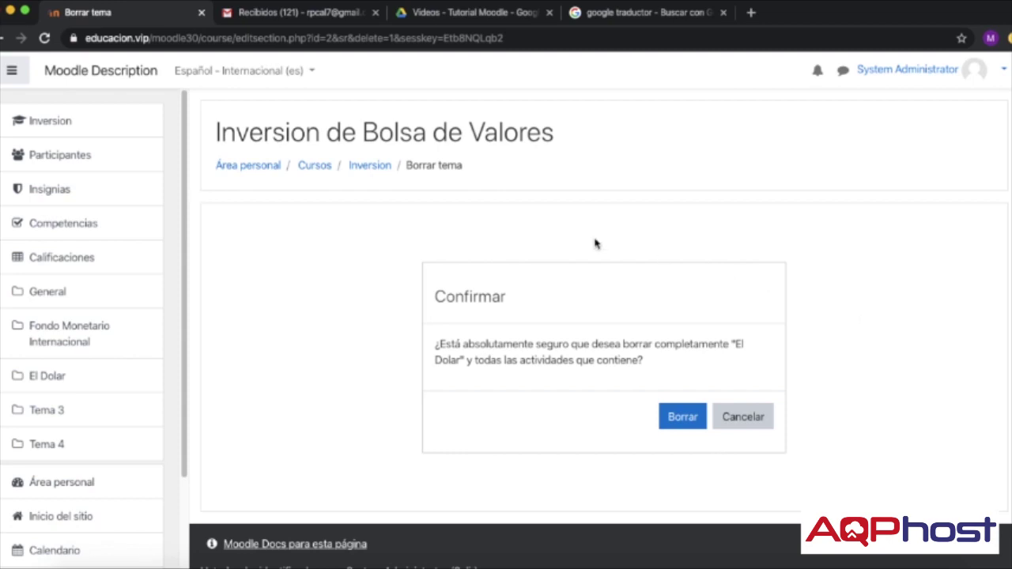
click(679, 416)
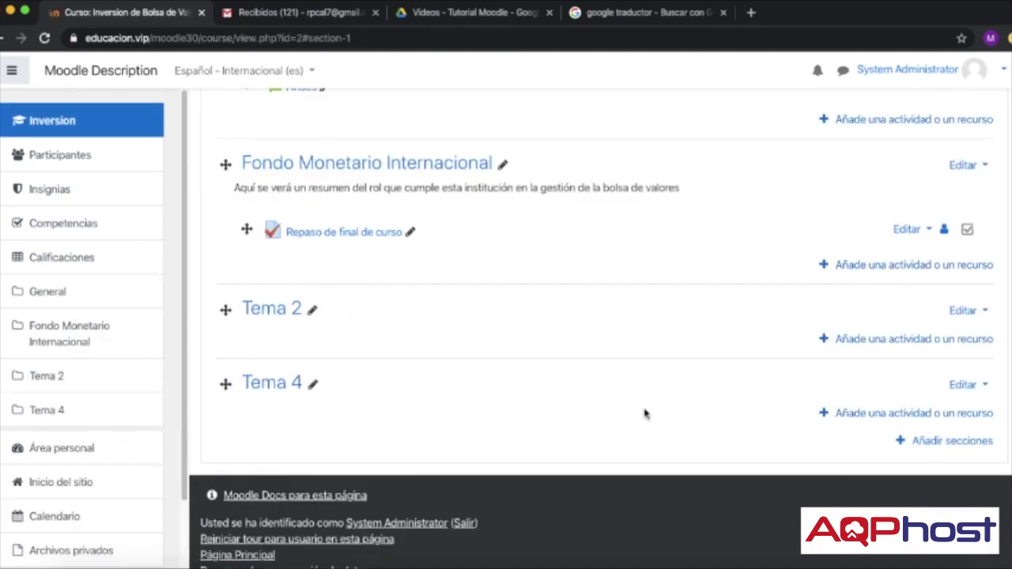
Step: Delete the "Repaso de final de curso" quiz from the Fondo Monetario Internacional section
scroll(477, 340, up, 5)
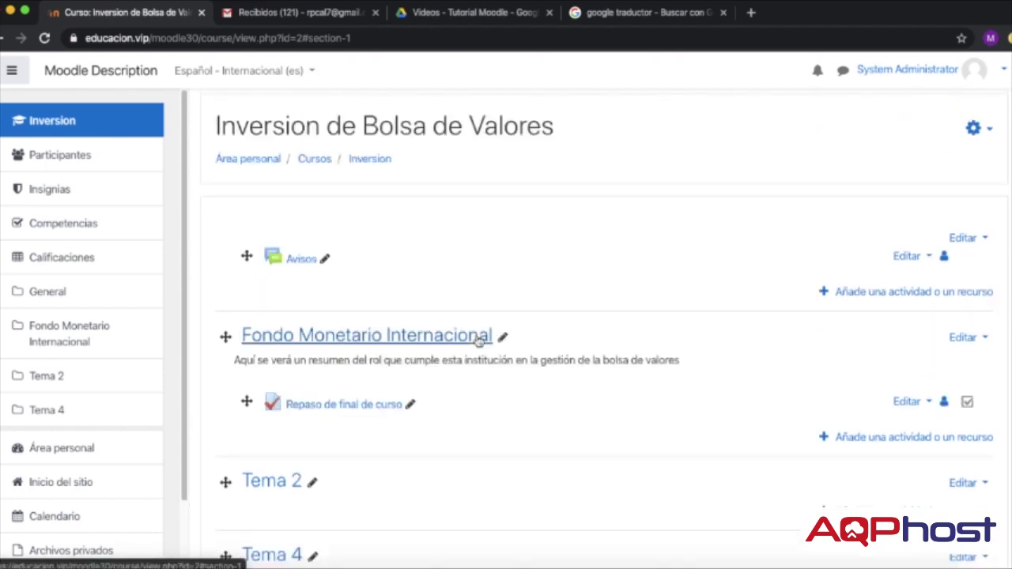
scroll(530, 348, up, 1)
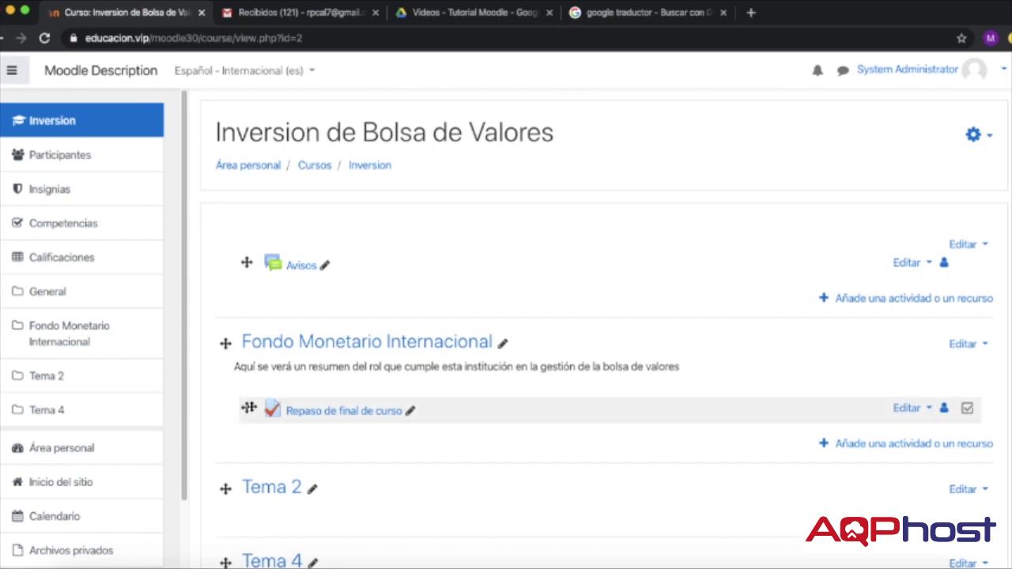
click(930, 410)
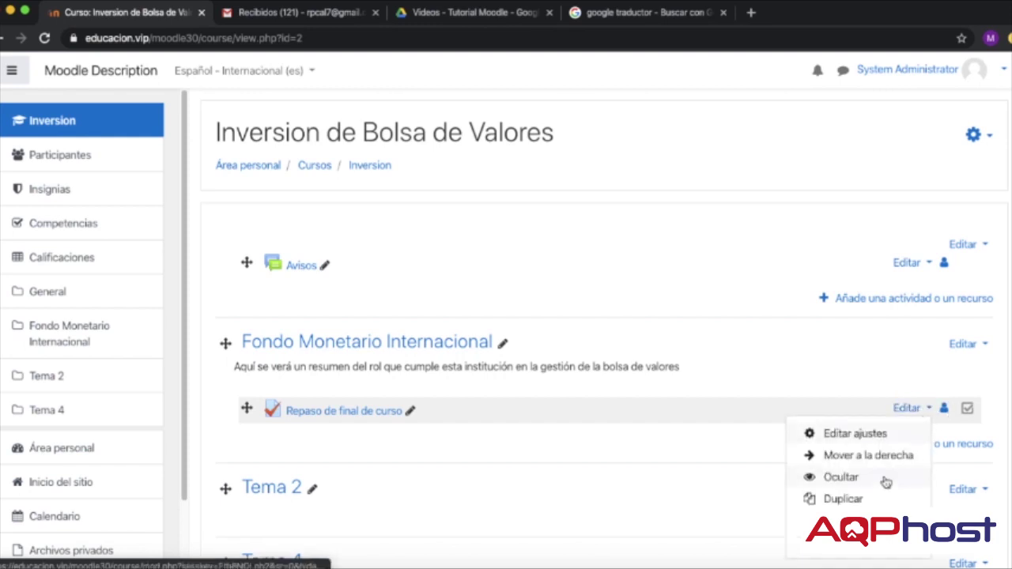
click(843, 543)
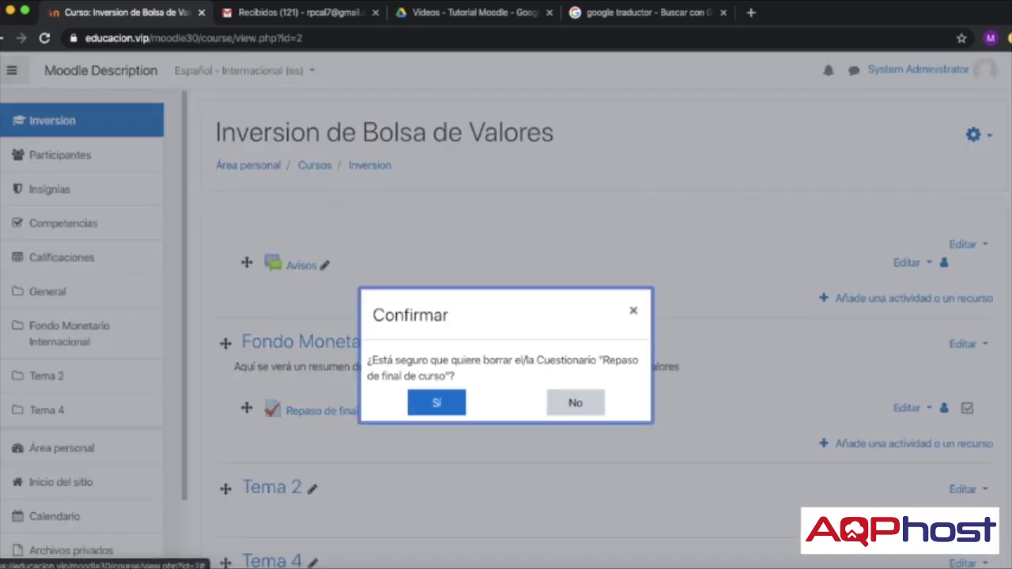
click(438, 405)
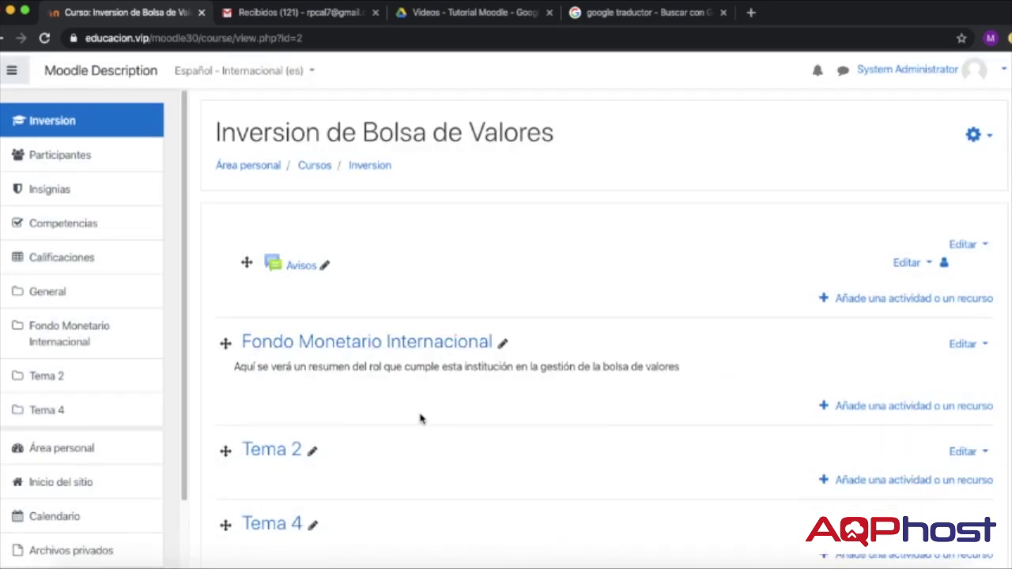
Step: Add 1 new section at the end of the course
scroll(422, 417, down, 1)
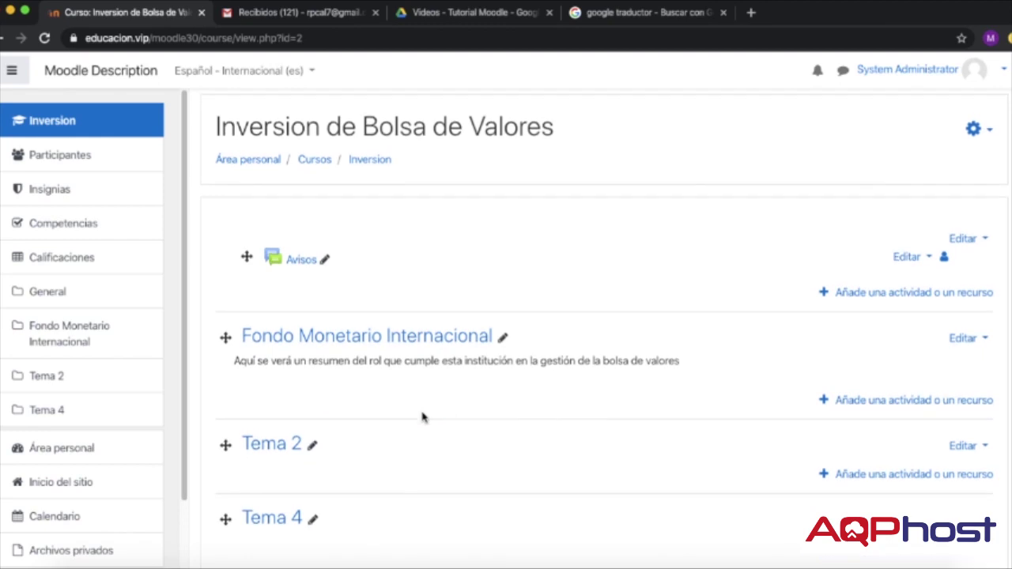
scroll(423, 417, down, 5)
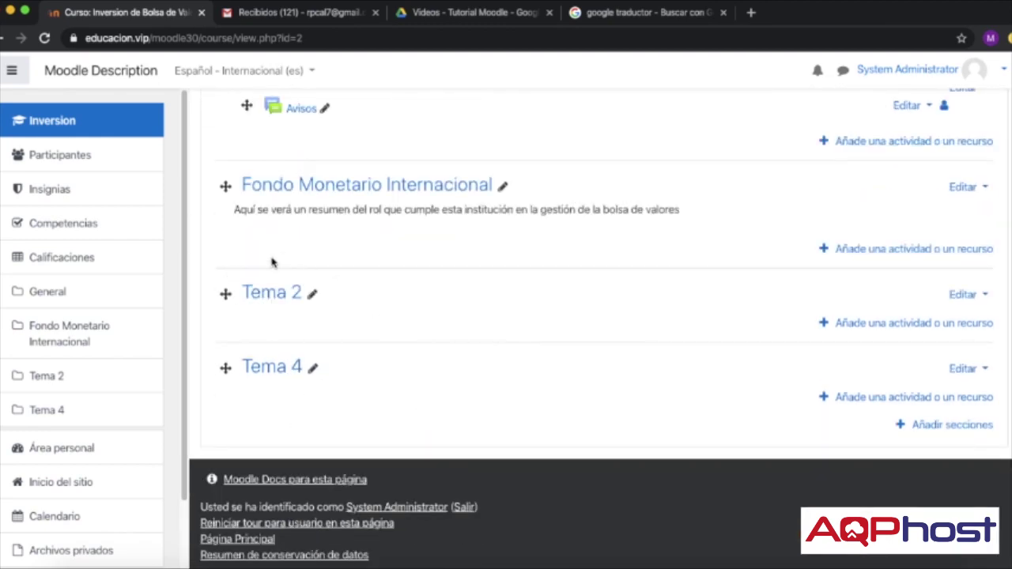
scroll(434, 302, up, 5)
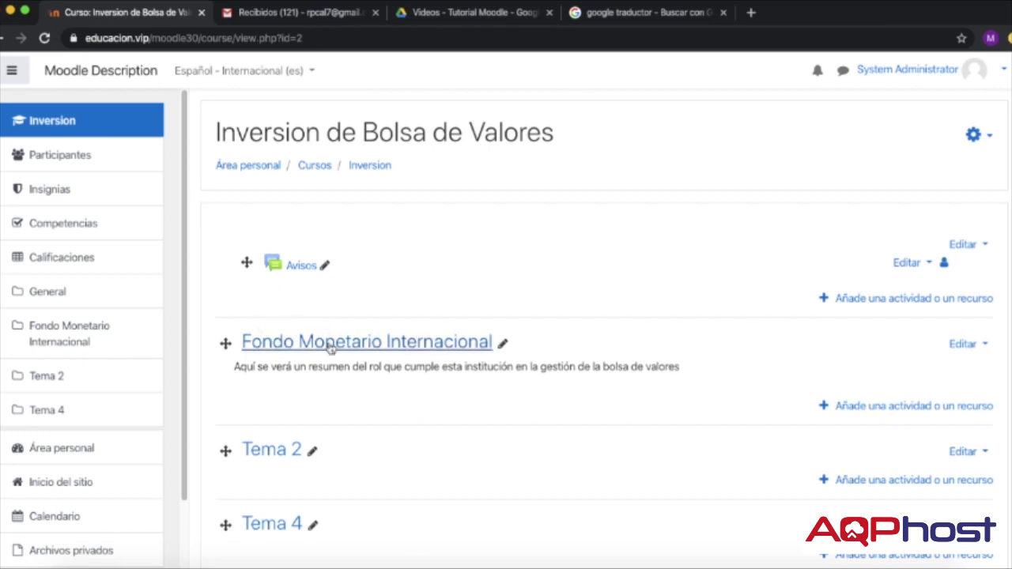
scroll(629, 386, down, 3)
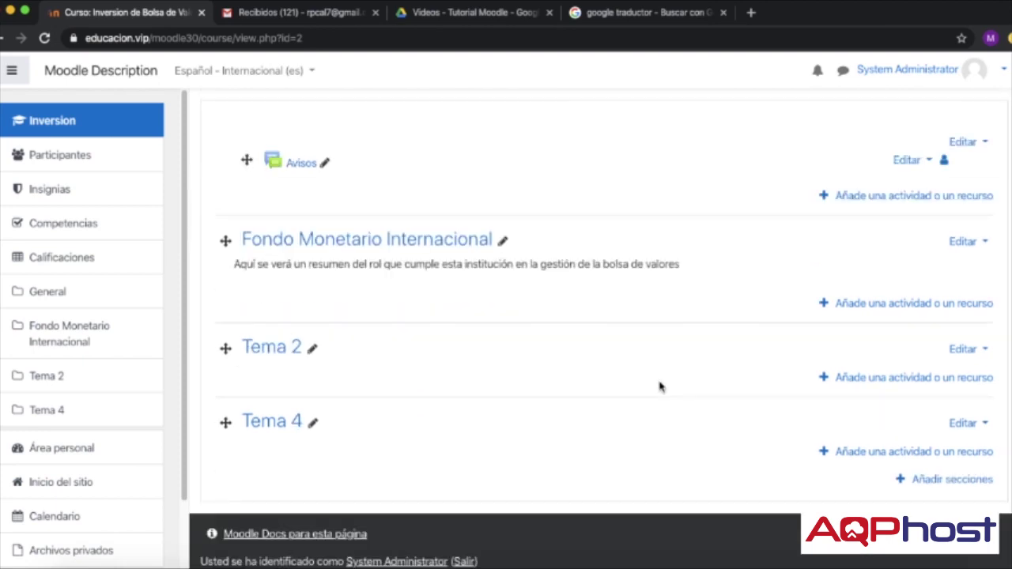
click(938, 481)
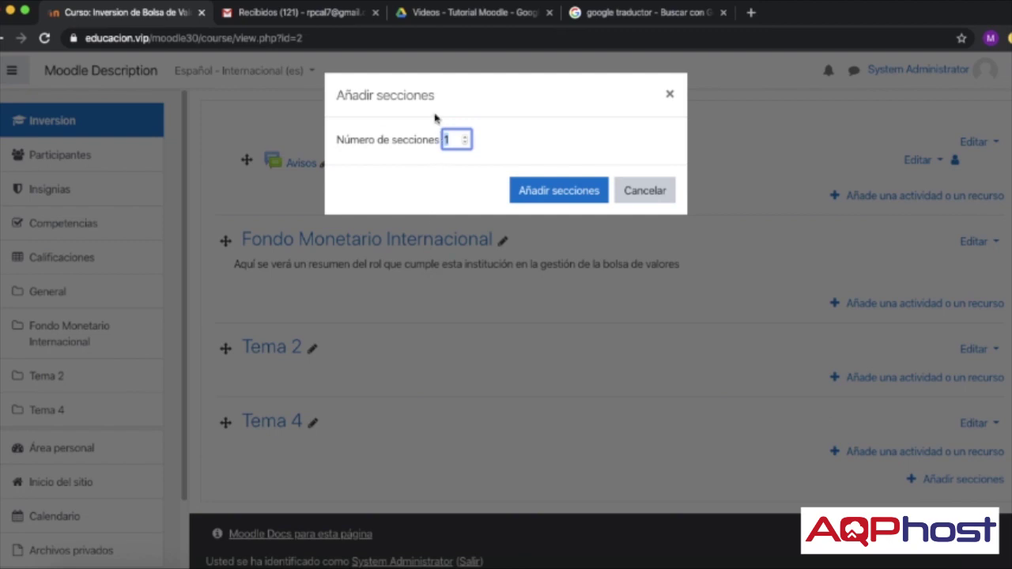
click(551, 198)
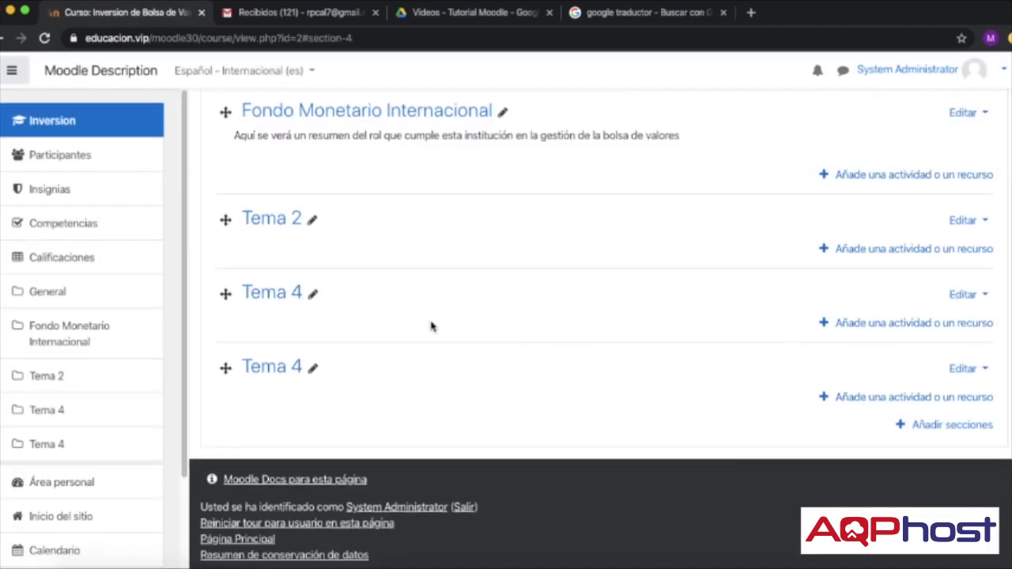
Step: Rename the last section of the course as "El dolar"
click(314, 372)
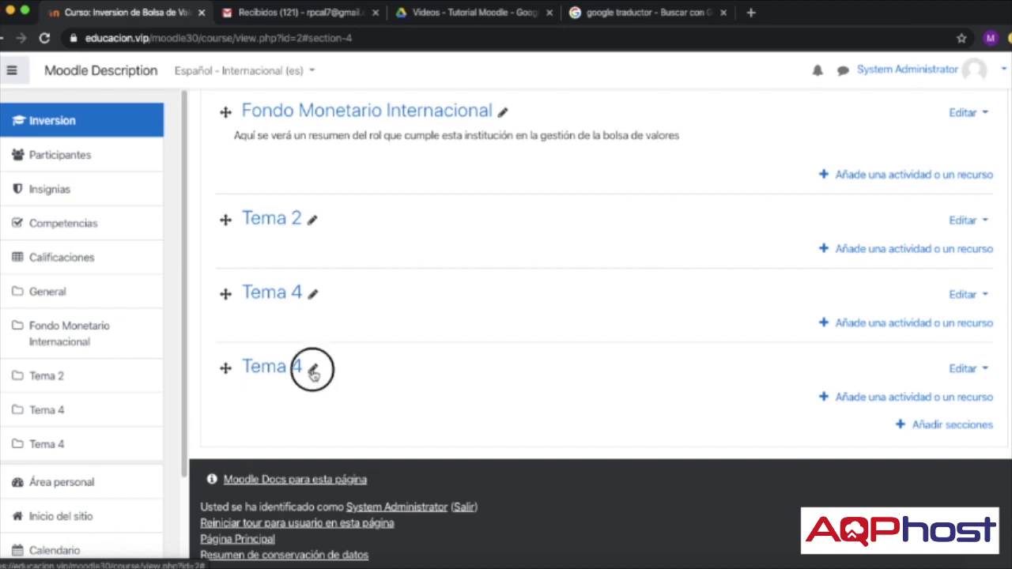
text(El d)
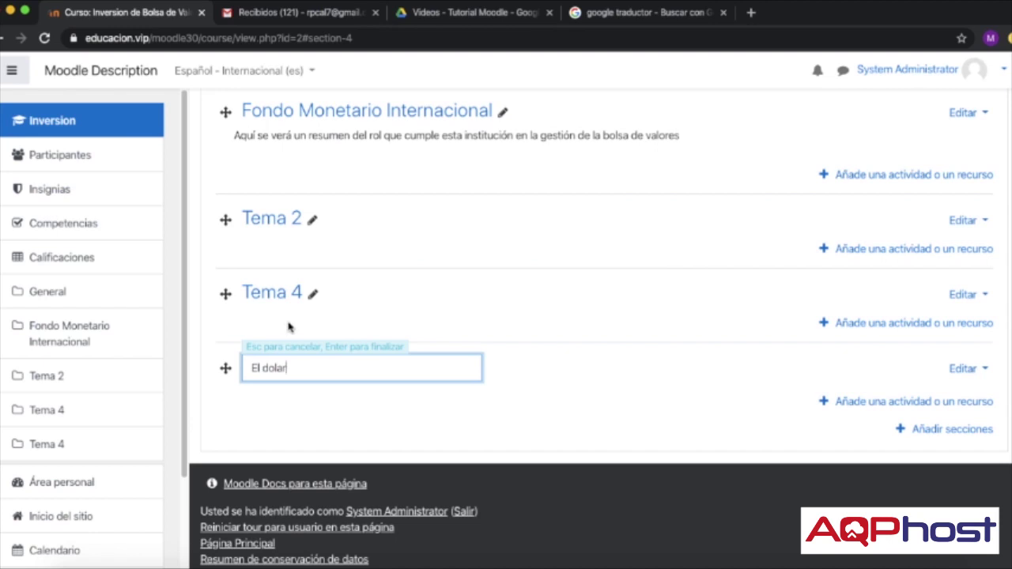
text(olar)
key(Return)
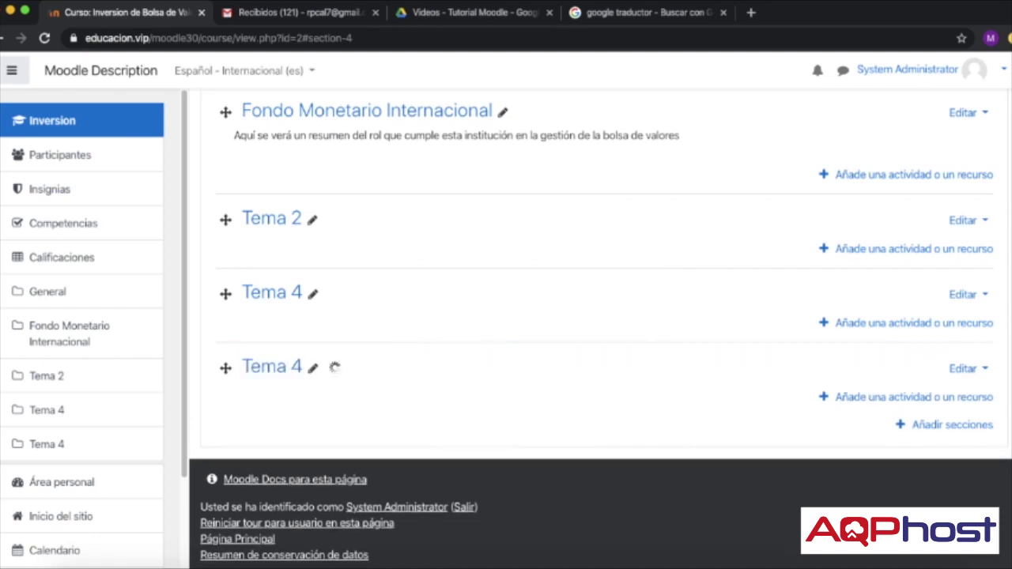
Step: Move the El dolar section above the Fondo Monetario Internacional section and review the new section order
scroll(276, 336, up, 2)
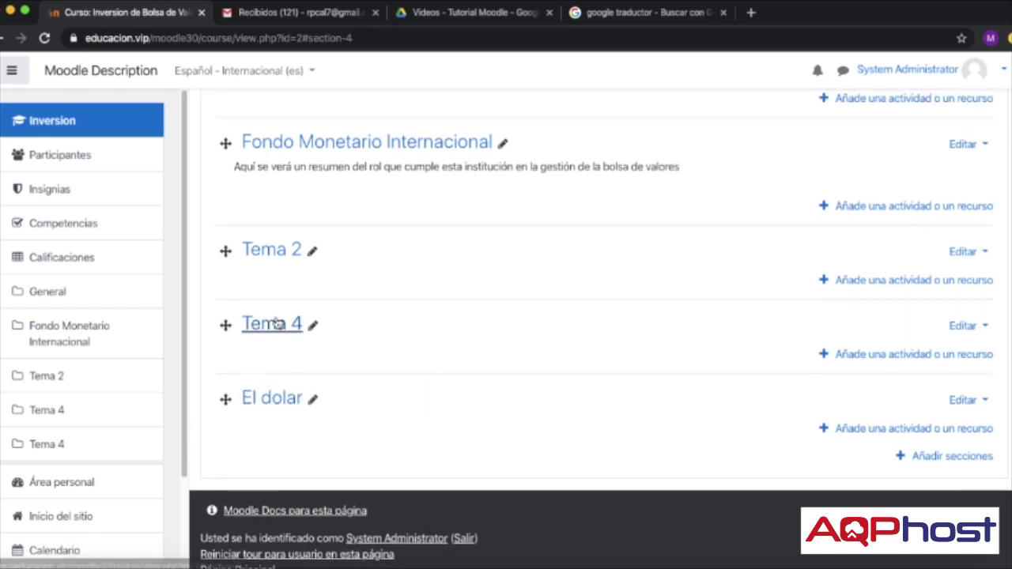
drag(225, 437, 233, 237)
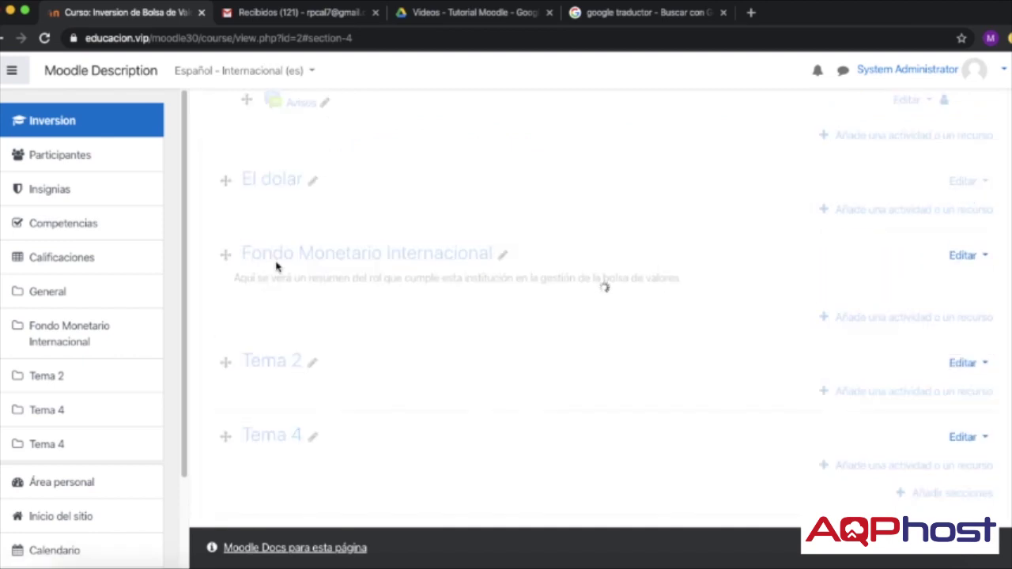
scroll(394, 290, up, 2)
scroll(393, 289, up, 3)
scroll(393, 289, down, 6)
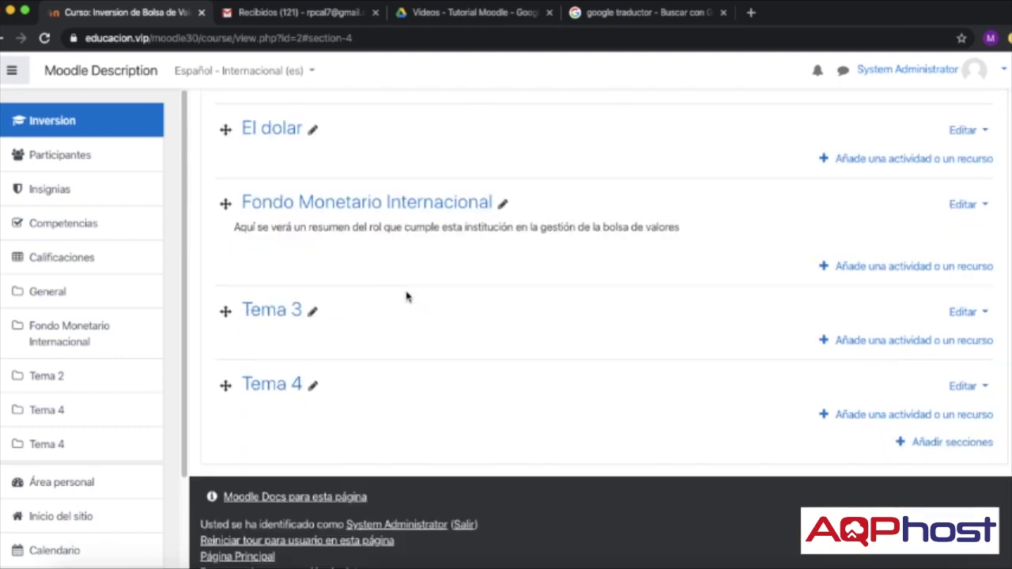
scroll(547, 290, up, 3)
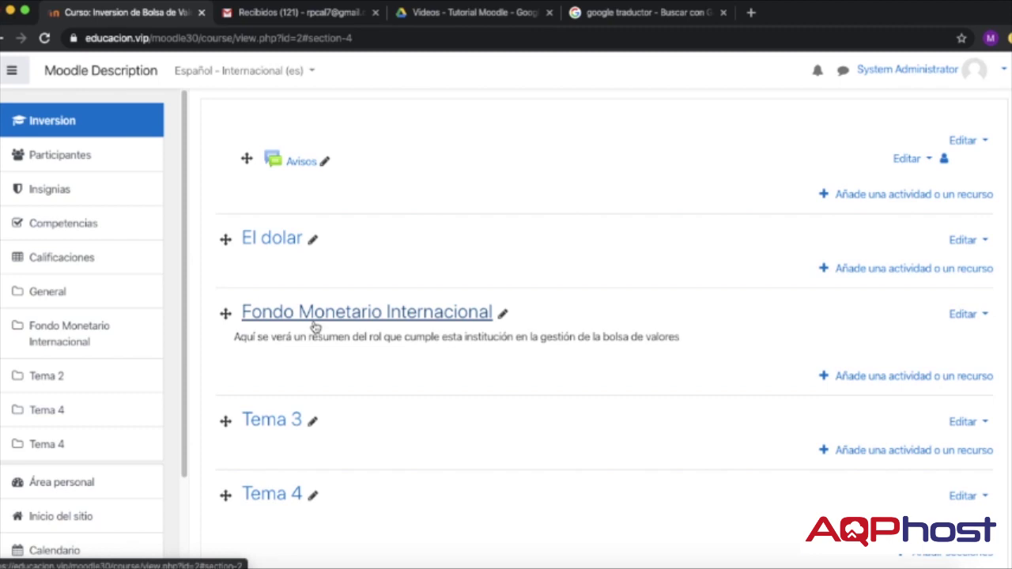
scroll(400, 299, up, 3)
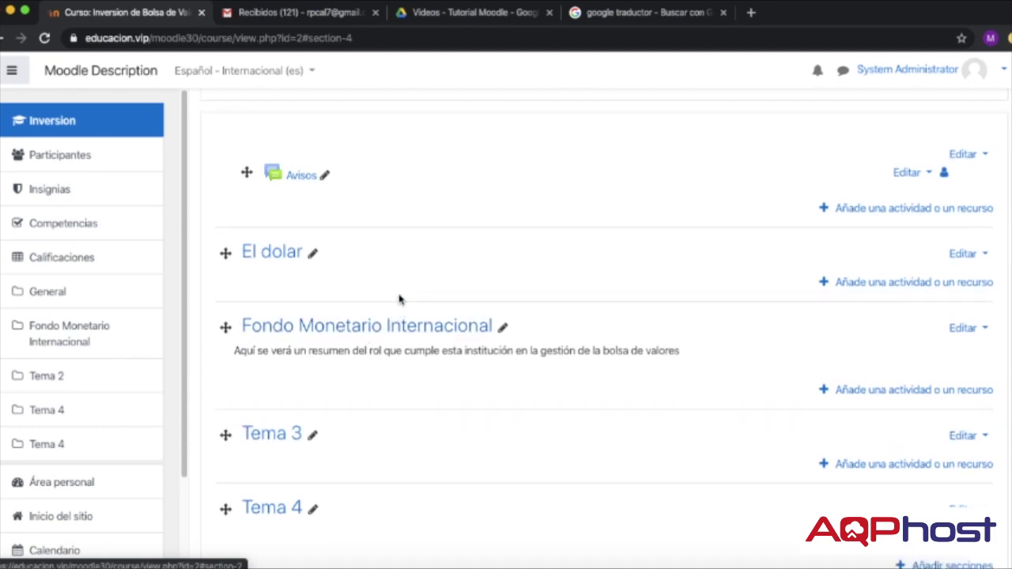